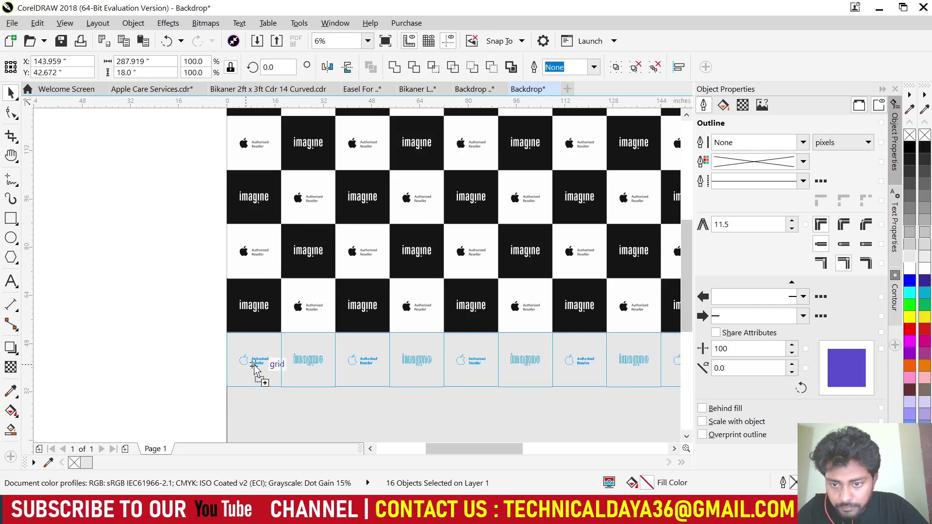
Select the fifth row of checkerboard tiles and place a copy directly below the sixth row.
{"action": "scroll", "coordinate": [244, 311], "scroll_direction": "down", "scroll_amount": 2}
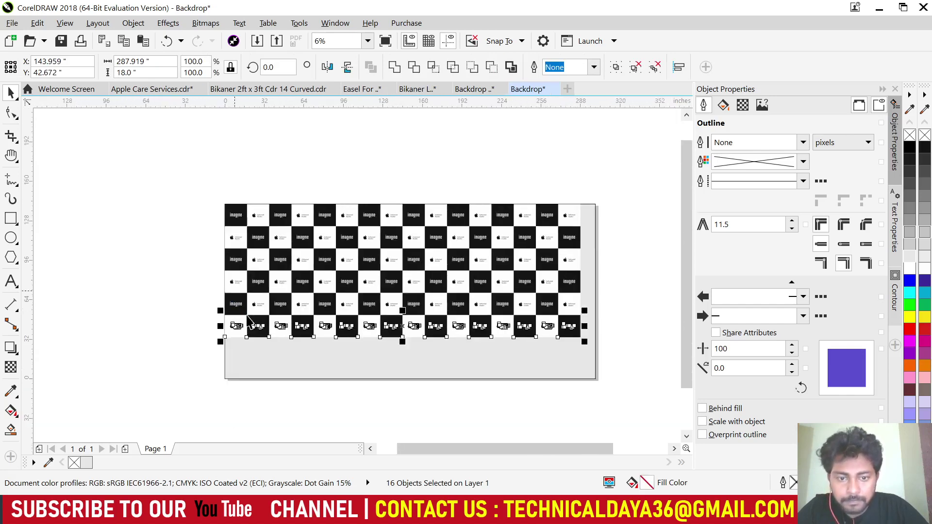
{"action": "left_click_drag", "start_coordinate": [109, 271], "coordinate": [631, 318]}
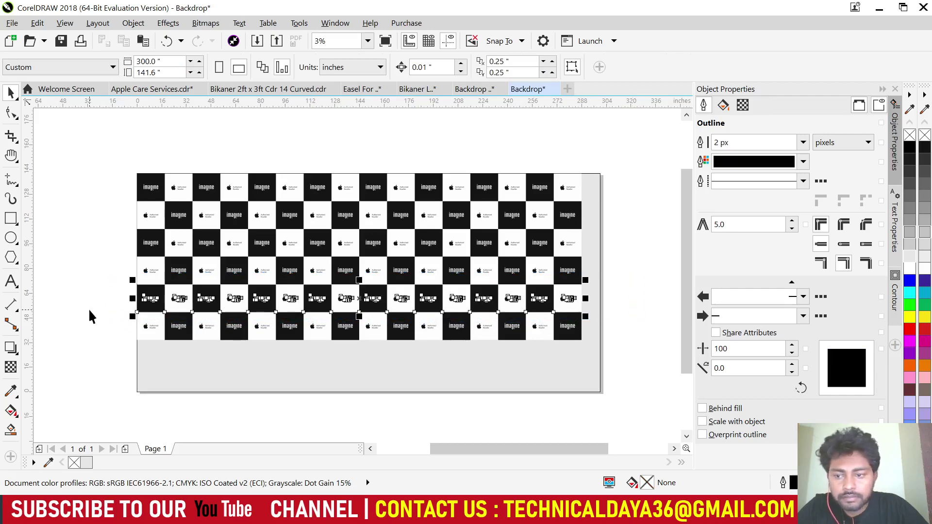
{"action": "scroll", "coordinate": [152, 326], "scroll_direction": "up", "scroll_amount": 2}
{"action": "left_click_drag", "start_coordinate": [147, 233], "coordinate": [148, 327]}
{"action": "scroll", "coordinate": [213, 303], "scroll_direction": "down", "scroll_amount": 3}
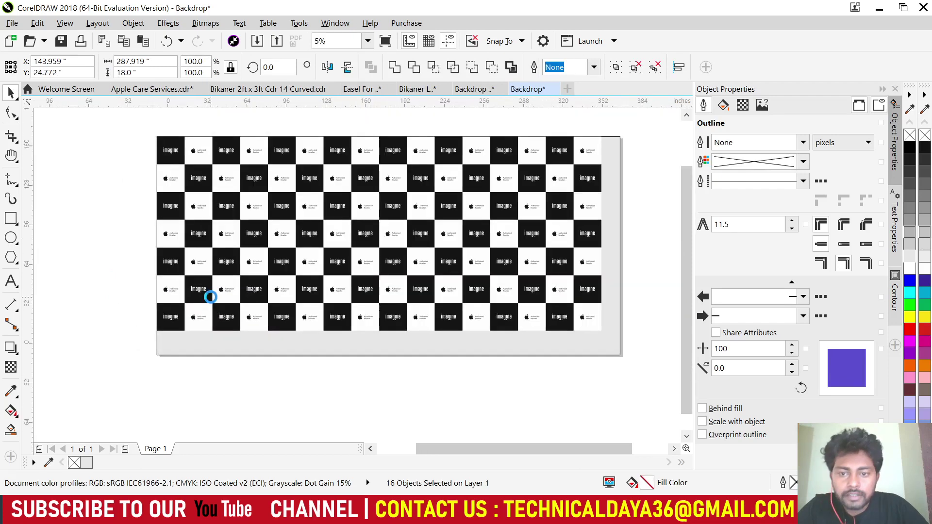
{"action": "left_click", "coordinate": [136, 129]}
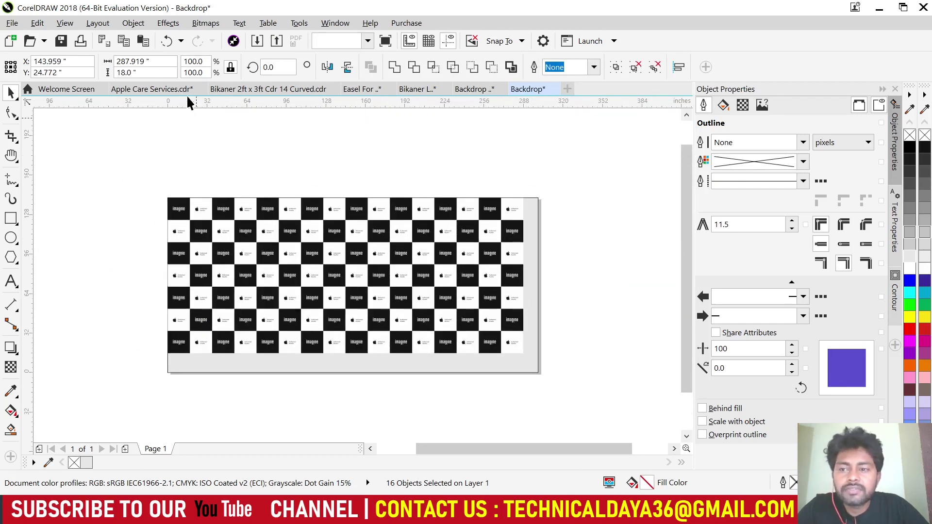
Switch to Illustrator, dismiss its Save As dialog, and view the whole artboard of the Untitled-1 document.
{"action": "mouse_move", "coordinate": [310, 516]}
{"action": "left_click", "coordinate": [338, 492]}
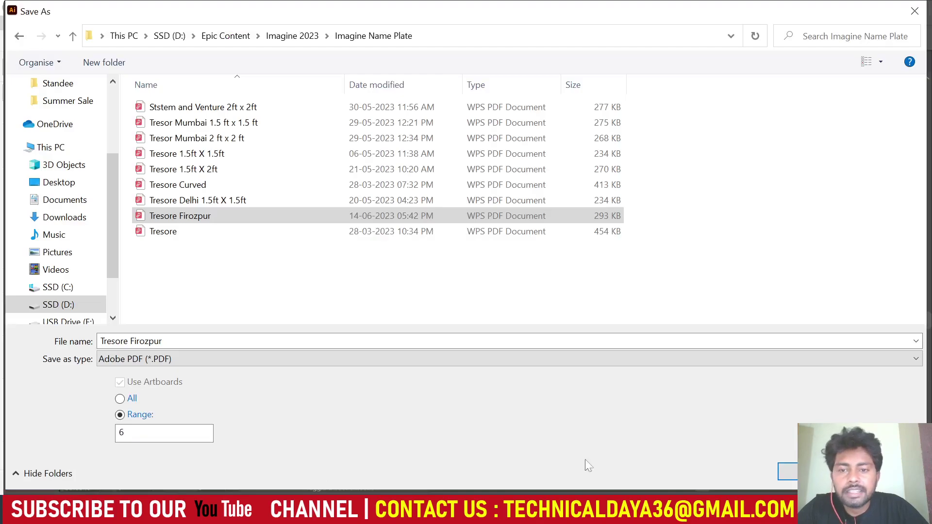
{"action": "key", "text": "Escape"}
{"action": "scroll", "coordinate": [371, 360], "scroll_direction": "down", "scroll_amount": 7}
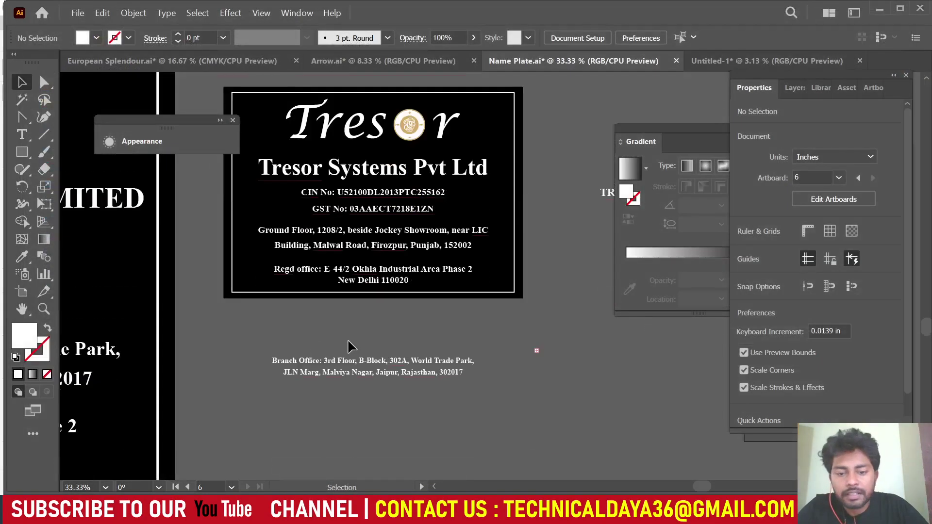
{"action": "key", "text": "ctrl+1"}
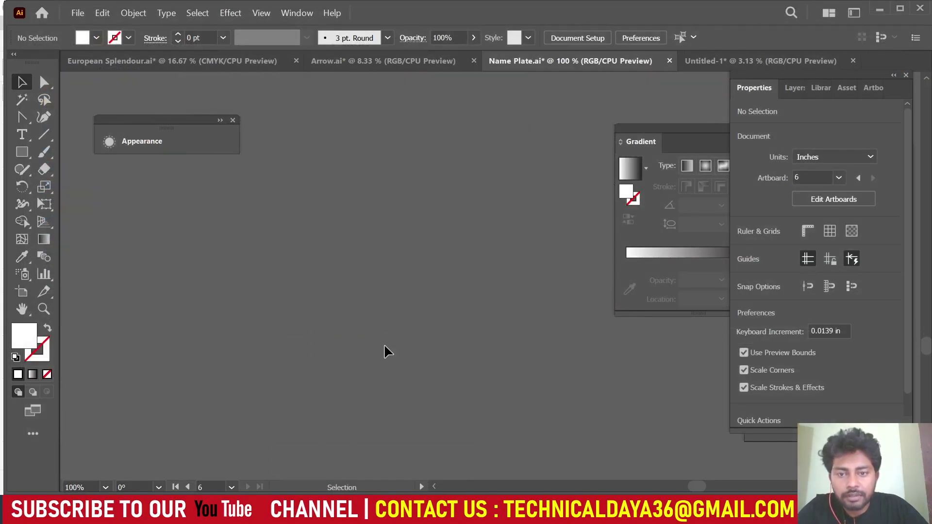
{"action": "key", "text": "ctrl+minus"}
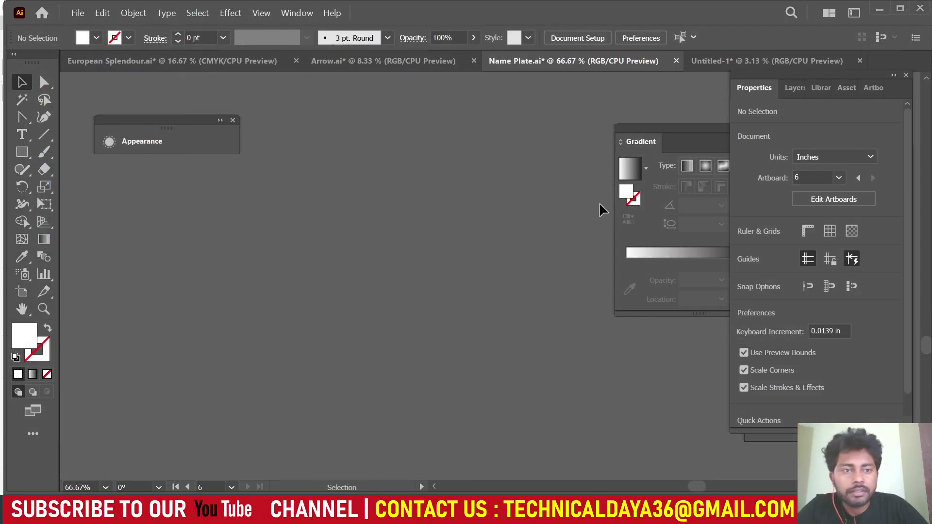
{"action": "left_click", "coordinate": [730, 62]}
{"action": "key", "text": "ctrl+minus"}
{"action": "key", "text": "ctrl+minus"}
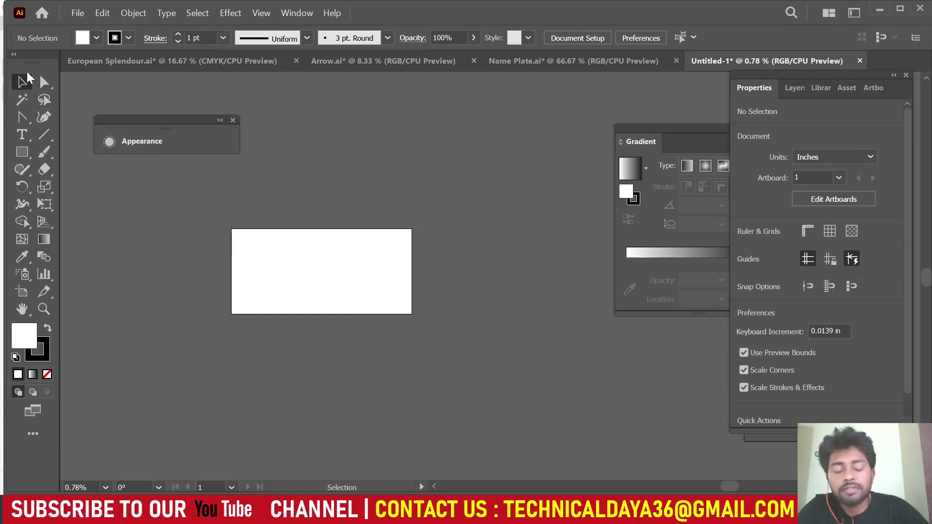
{"action": "scroll", "coordinate": [205, 331], "scroll_direction": "up", "scroll_amount": 1}
{"action": "scroll", "coordinate": [335, 312], "scroll_direction": "left", "scroll_amount": 1}
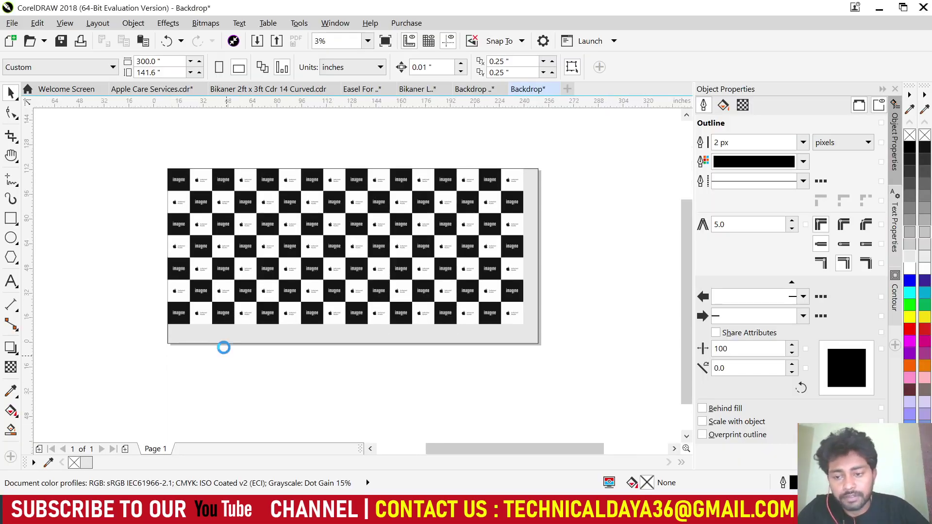
Select the sixth row of tiles and place a copy directly below the seventh row as an eighth row.
{"action": "scroll", "coordinate": [224, 345], "scroll_direction": "up", "scroll_amount": 1}
{"action": "left_click_drag", "start_coordinate": [126, 252], "coordinate": [658, 304]}
{"action": "scroll", "coordinate": [210, 285], "scroll_direction": "up", "scroll_amount": 3}
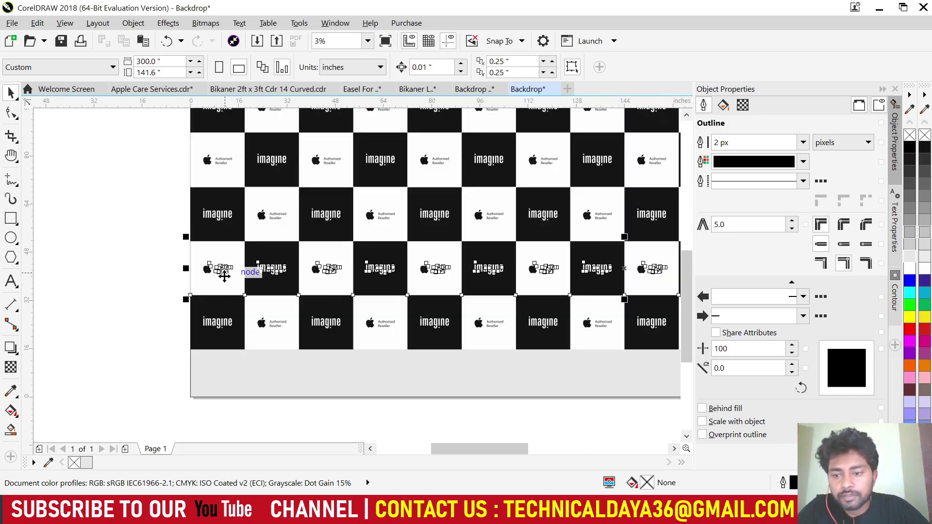
{"action": "left_click", "coordinate": [225, 377]}
{"action": "left_click_drag", "start_coordinate": [225, 377], "coordinate": [230, 381]}
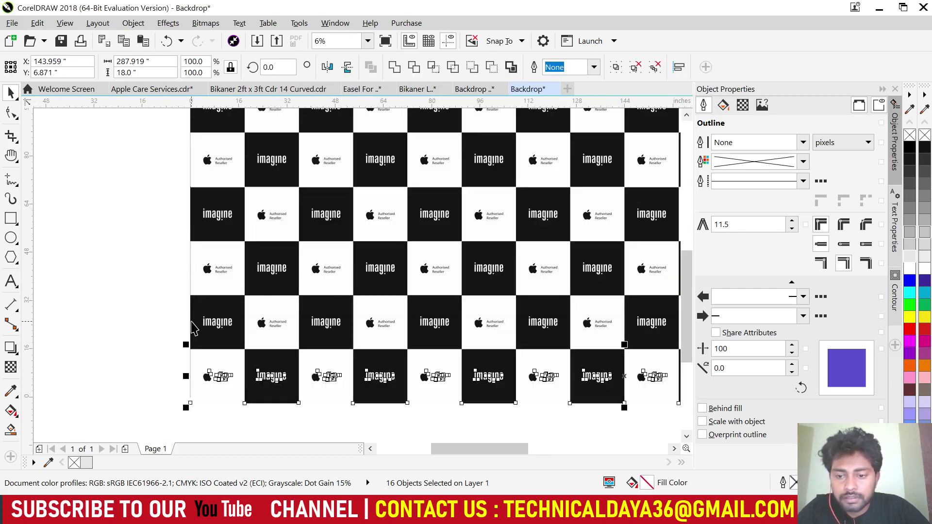
{"action": "scroll", "coordinate": [194, 321], "scroll_direction": "down", "scroll_amount": 2}
{"action": "scroll", "coordinate": [197, 314], "scroll_direction": "down", "scroll_amount": 1}
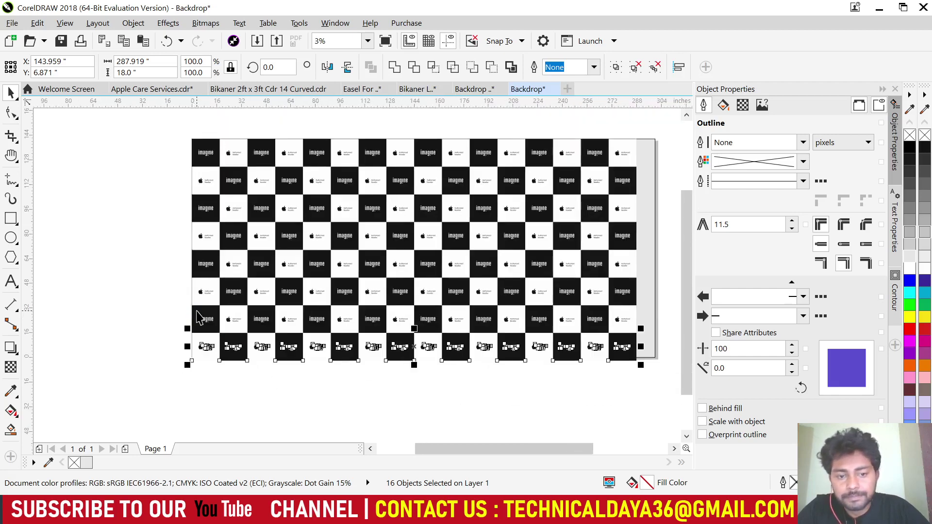
{"action": "left_click", "coordinate": [97, 260]}
Group all the checkerboard tiles and center the group on the page.
{"action": "scroll", "coordinate": [170, 265], "scroll_direction": "down", "scroll_amount": 1}
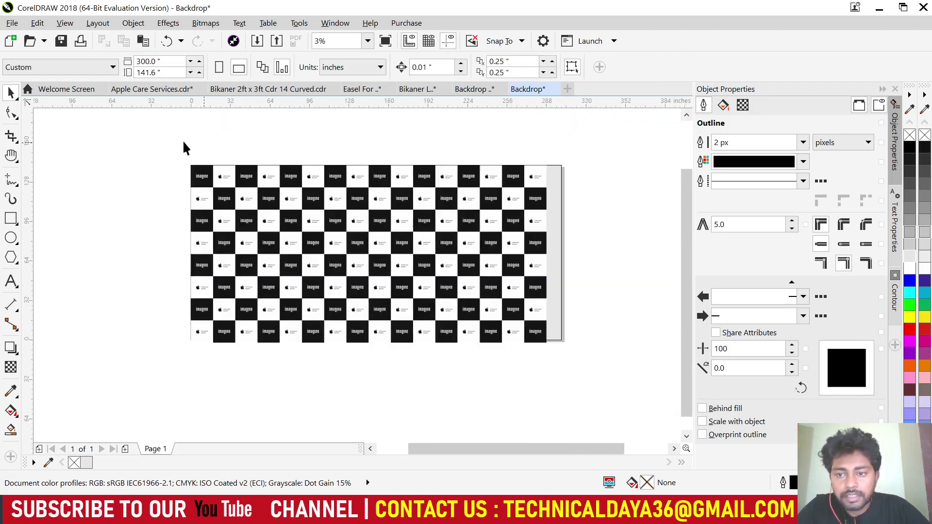
{"action": "left_click_drag", "start_coordinate": [498, 336], "coordinate": [560, 357]}
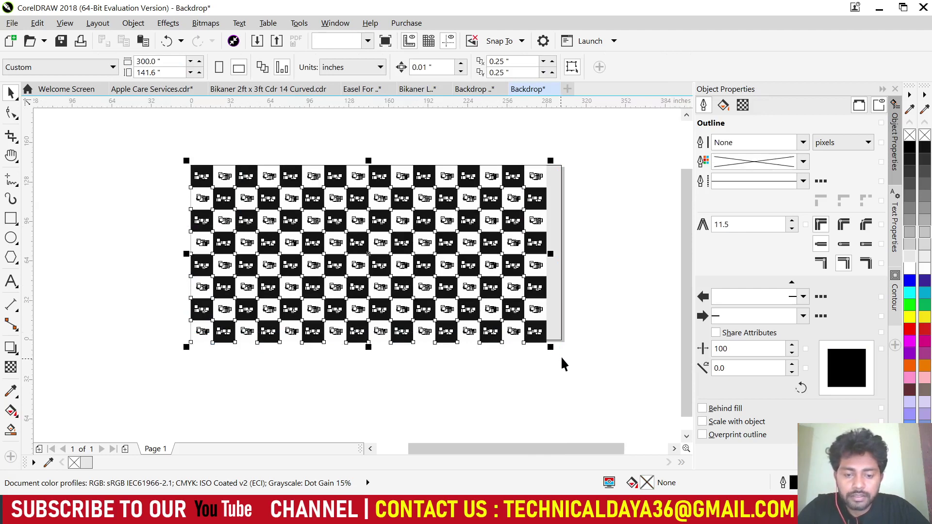
{"action": "key", "text": "ctrl+g"}
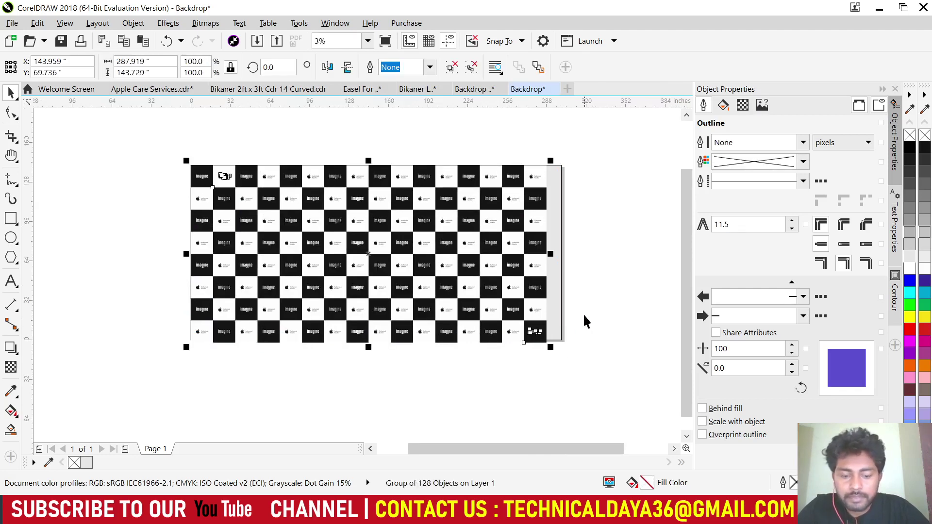
{"action": "key", "text": "p"}
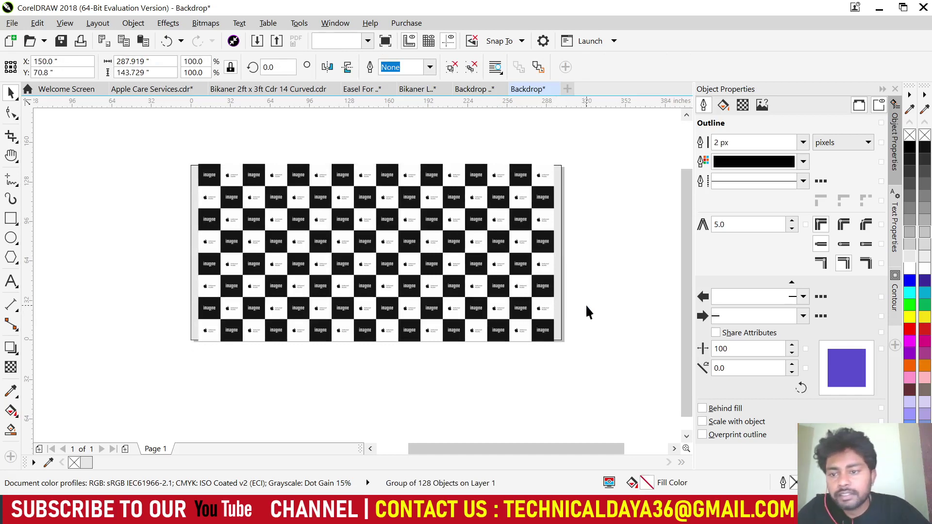
{"action": "scroll", "coordinate": [627, 288], "scroll_direction": "up", "scroll_amount": 1}
{"action": "left_click", "coordinate": [523, 359]}
Examine the centered checkerboard pattern and the uncovered margins along the page's side edges.
{"action": "scroll", "coordinate": [522, 359], "scroll_direction": "up", "scroll_amount": 1}
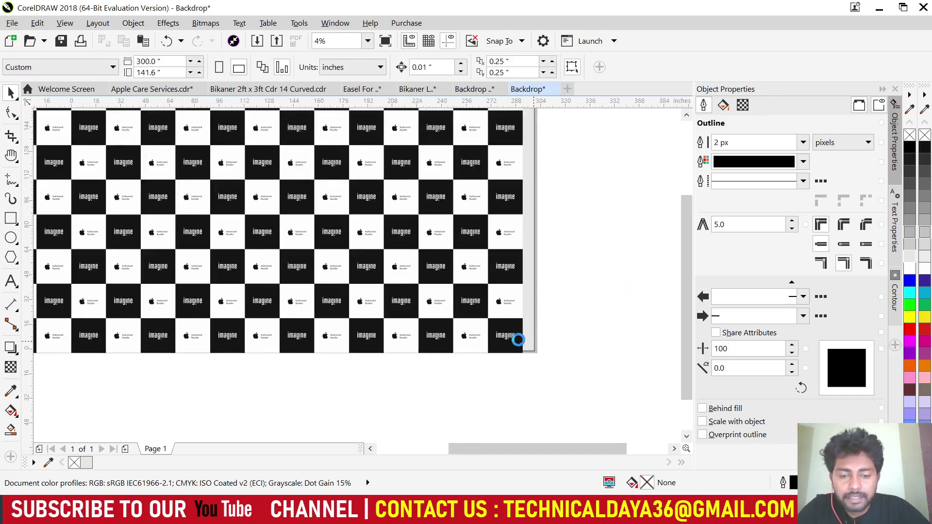
{"action": "scroll", "coordinate": [525, 337], "scroll_direction": "down", "scroll_amount": 1}
{"action": "scroll", "coordinate": [517, 245], "scroll_direction": "up", "scroll_amount": 1}
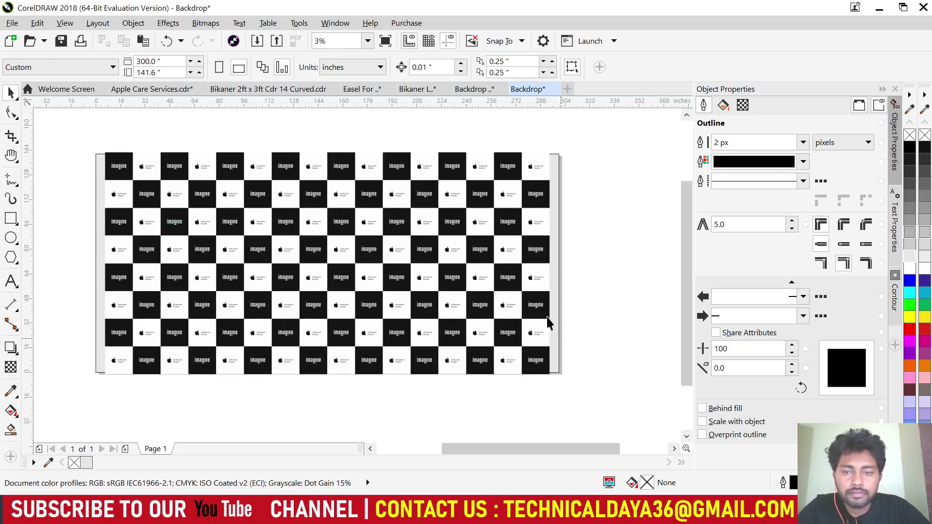
{"action": "scroll", "coordinate": [373, 252], "scroll_direction": "down", "scroll_amount": 1}
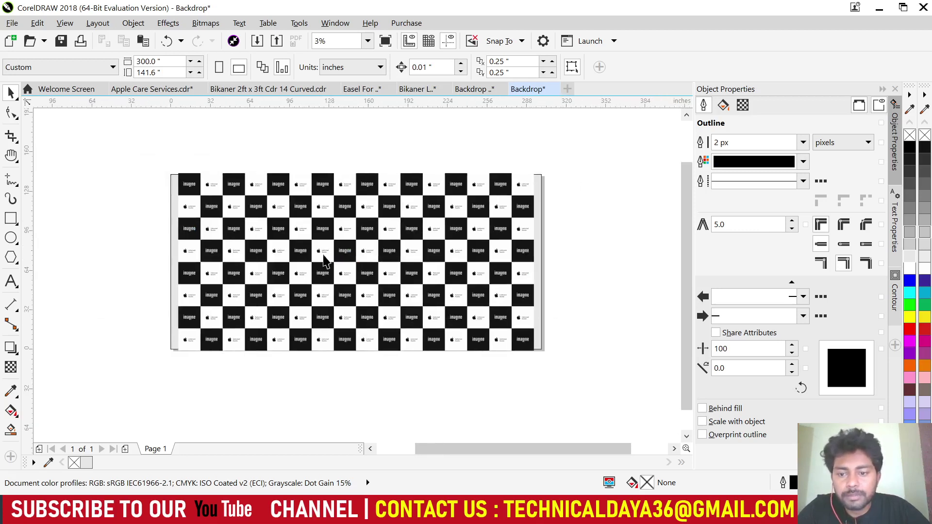
{"action": "scroll", "coordinate": [431, 351], "scroll_direction": "up", "scroll_amount": 1}
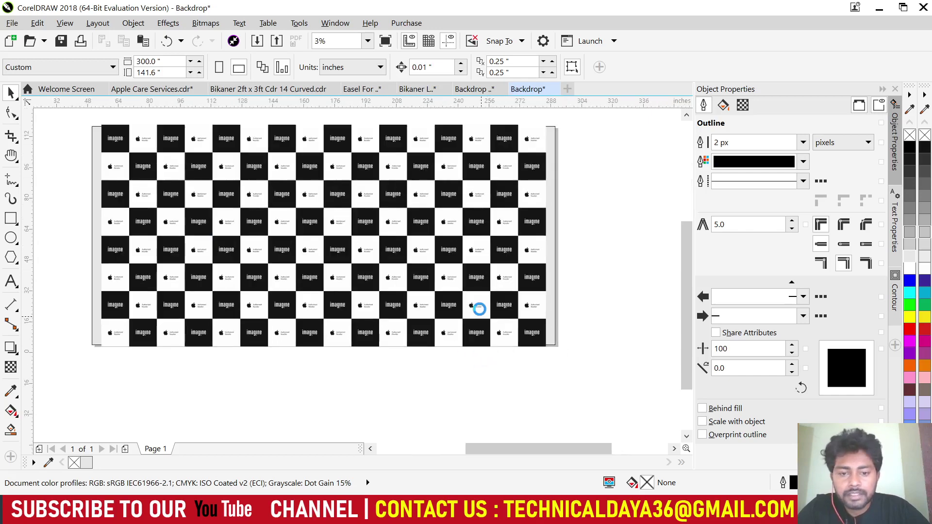
{"action": "scroll", "coordinate": [386, 307], "scroll_direction": "down", "scroll_amount": 1}
{"action": "scroll", "coordinate": [160, 233], "scroll_direction": "up", "scroll_amount": 3}
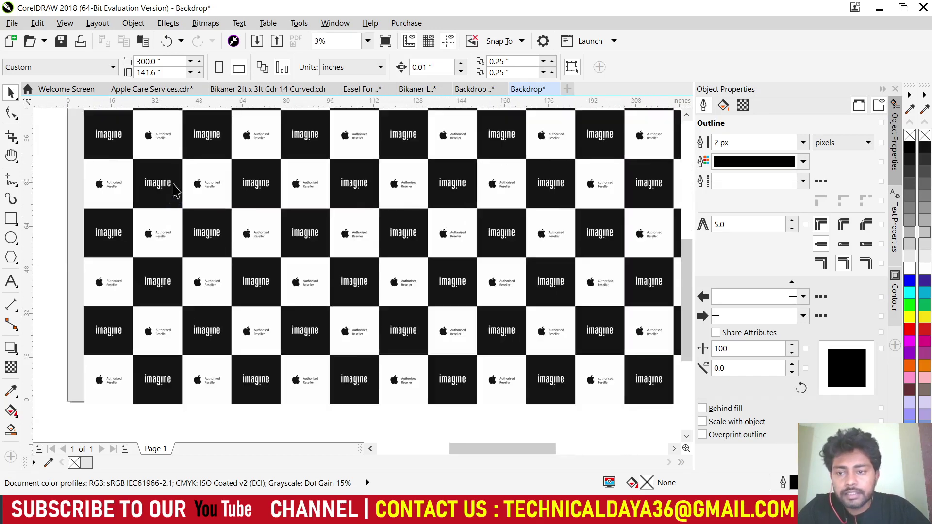
{"action": "scroll", "coordinate": [376, 333], "scroll_direction": "down", "scroll_amount": 2}
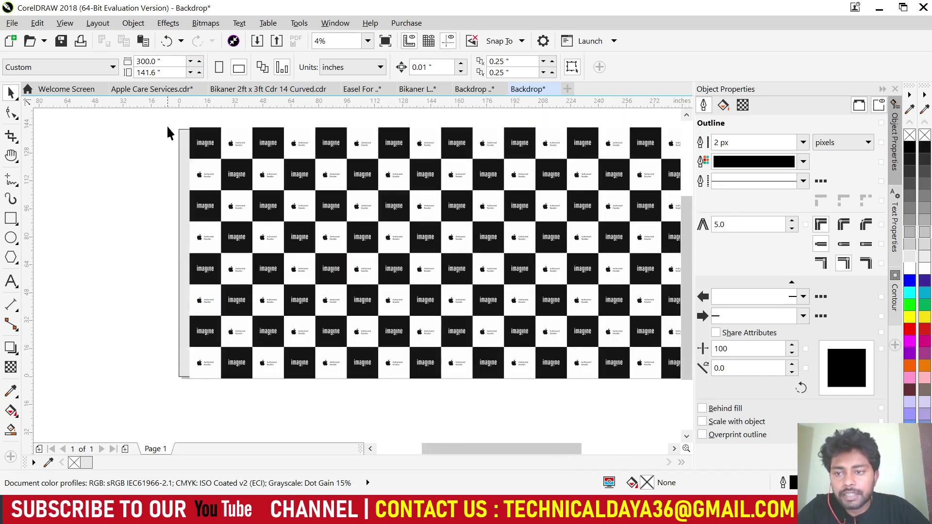
{"action": "scroll", "coordinate": [167, 130], "scroll_direction": "up", "scroll_amount": 1}
{"action": "scroll", "coordinate": [189, 203], "scroll_direction": "down", "scroll_amount": 1}
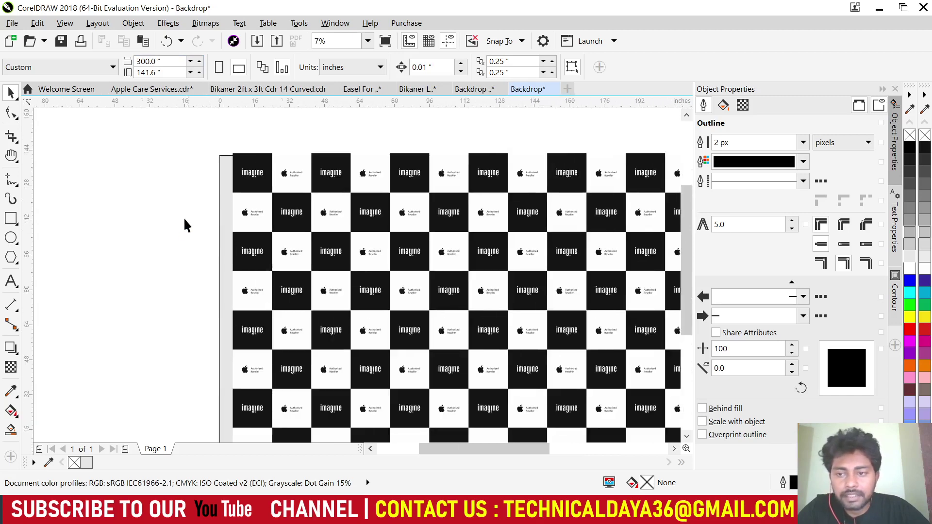
{"action": "scroll", "coordinate": [208, 194], "scroll_direction": "up", "scroll_amount": 1}
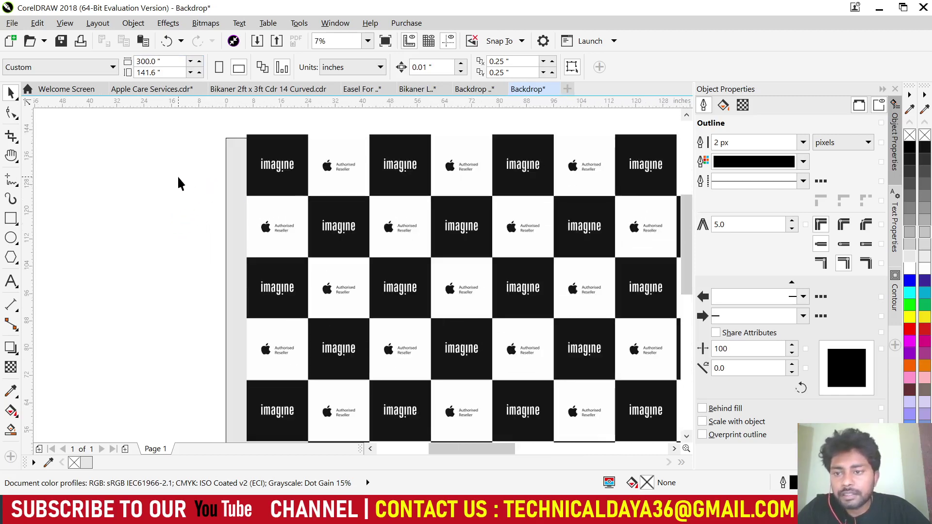
{"action": "scroll", "coordinate": [243, 182], "scroll_direction": "up", "scroll_amount": 1}
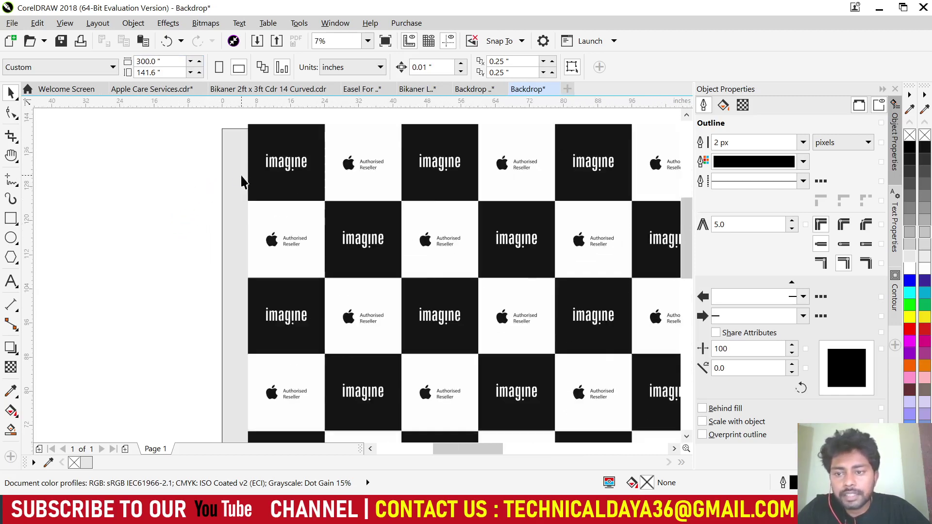
Duplicate the black square of the first tile in the top row as a strip about 6.4 in wide over the page's left margin.
{"action": "left_click", "coordinate": [287, 136], "text": "ctrl"}
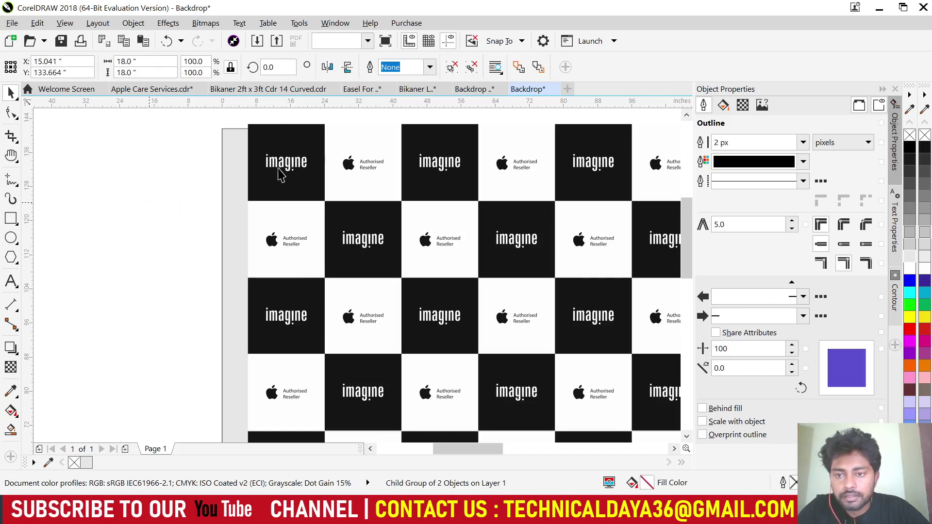
{"action": "left_click", "coordinate": [297, 166]}
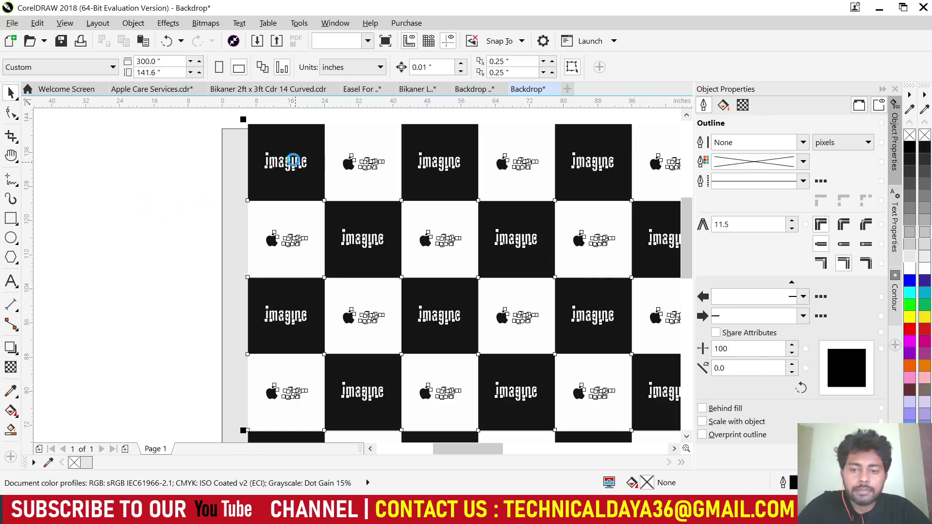
{"action": "left_click", "coordinate": [298, 135], "text": "ctrl"}
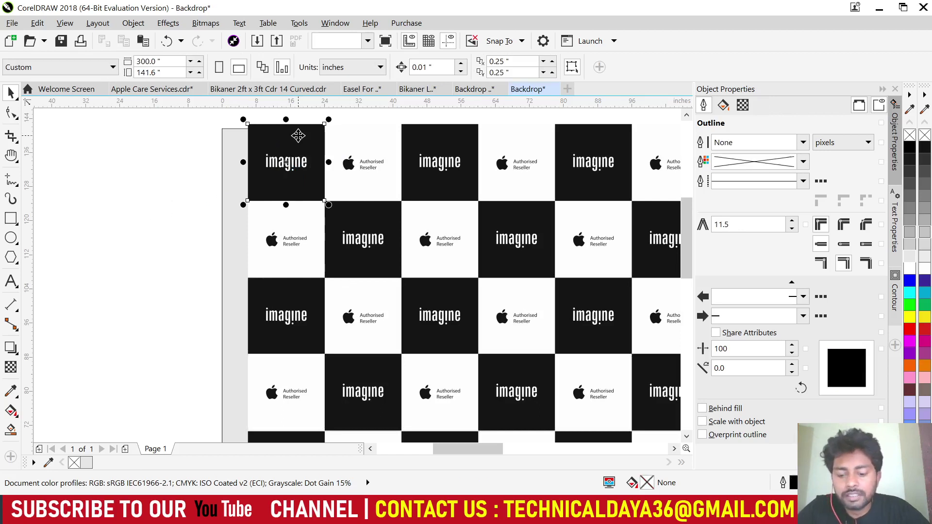
{"action": "left_click", "coordinate": [310, 184], "text": "ctrl"}
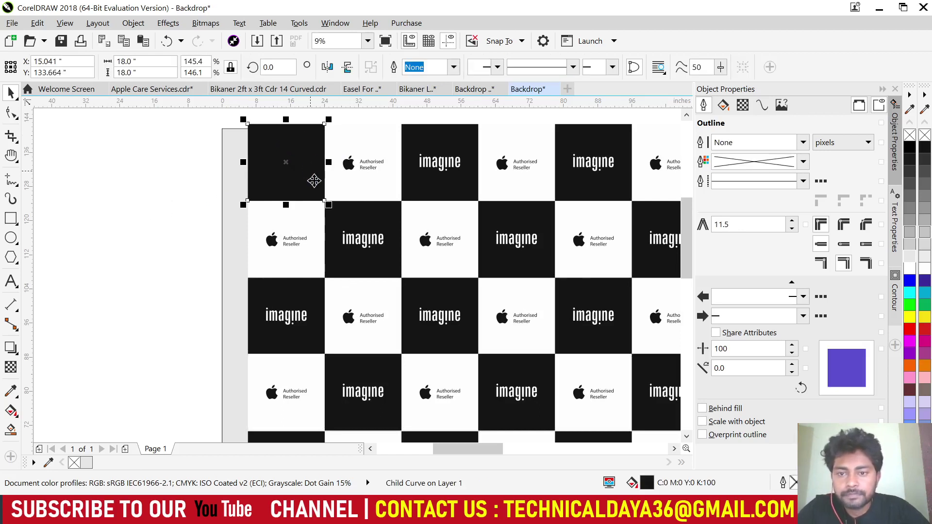
{"action": "left_click_drag", "start_coordinate": [272, 170], "coordinate": [245, 177]}
{"action": "scroll", "coordinate": [129, 188], "scroll_direction": "up", "scroll_amount": 1}
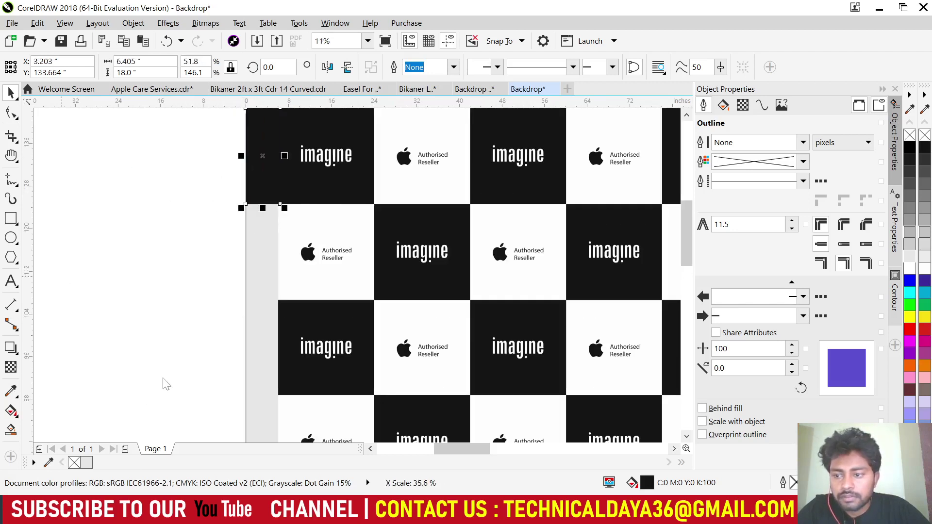
Sample white from the empty area beside the page with the Color Eyedropper and fill the margin strip with it.
{"action": "left_click", "coordinate": [10, 390]}
{"action": "left_click", "coordinate": [150, 323]}
{"action": "left_click", "coordinate": [271, 170]}
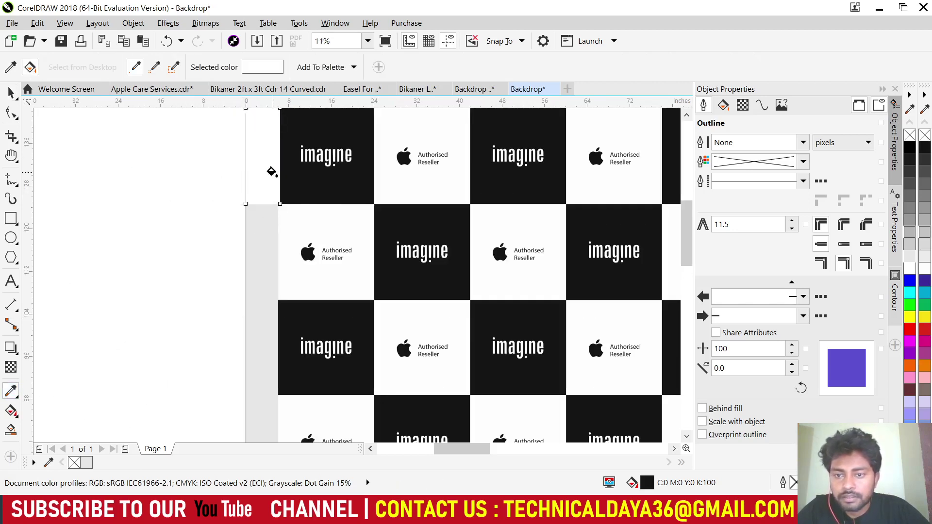
{"action": "key", "text": "space"}
{"action": "scroll", "coordinate": [203, 243], "scroll_direction": "down", "scroll_amount": 1}
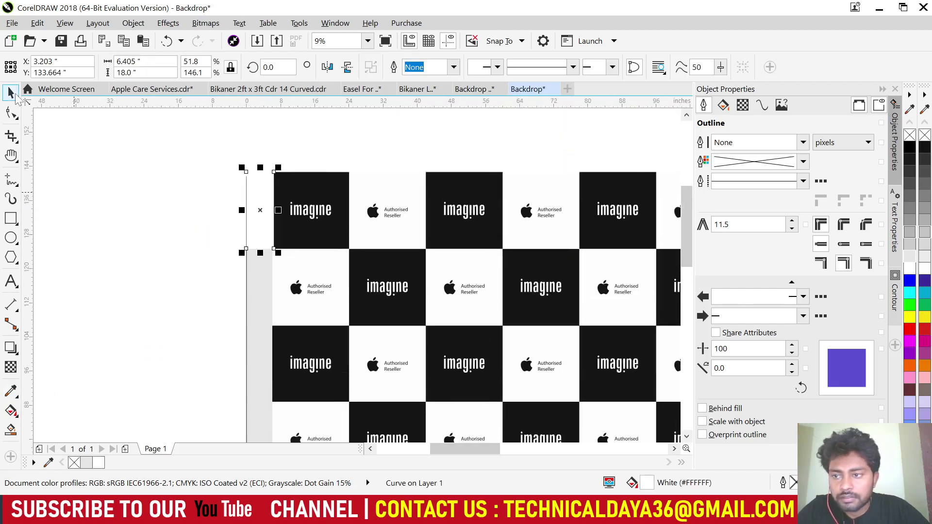
Narrow the white margin strip to about 6.04 in so its inner edge meets the first black tile.
{"action": "scroll", "coordinate": [262, 214], "scroll_direction": "up", "scroll_amount": 2}
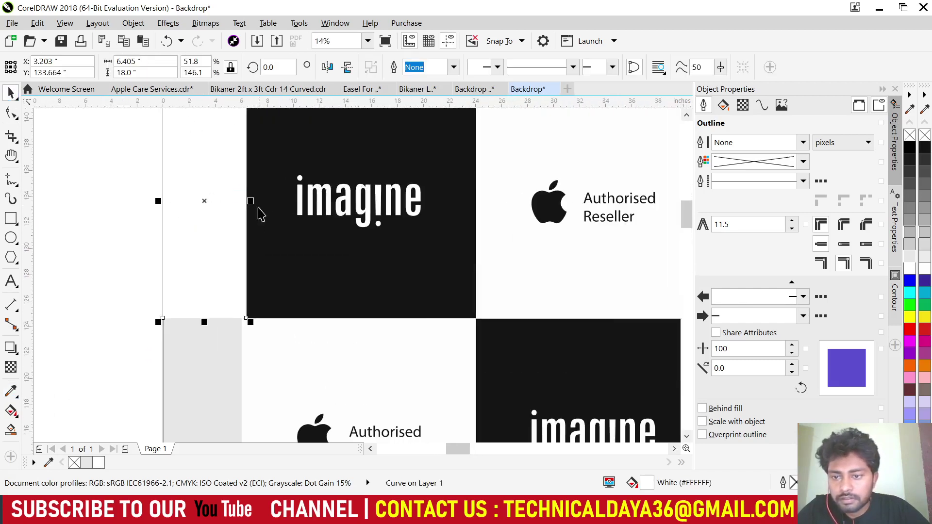
{"action": "left_click_drag", "start_coordinate": [236, 203], "coordinate": [244, 206]}
{"action": "scroll", "coordinate": [238, 204], "scroll_direction": "up", "scroll_amount": 2}
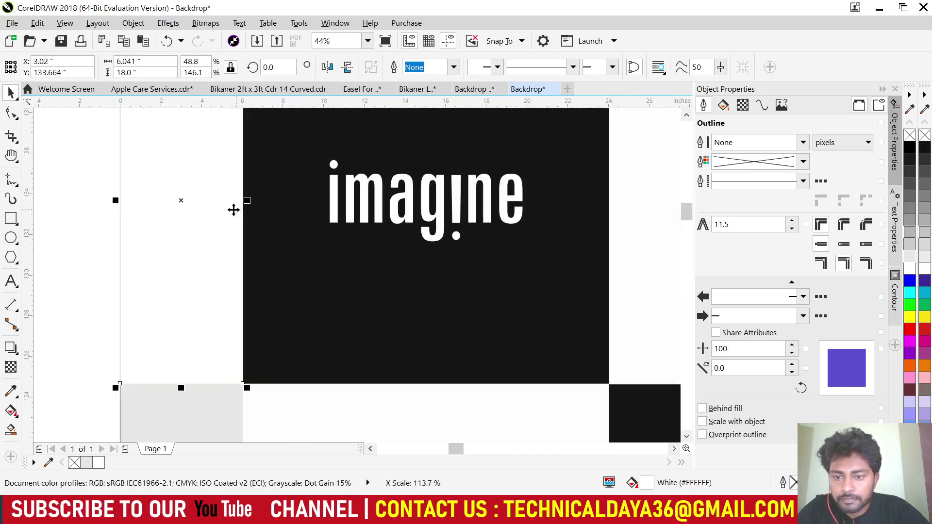
Duplicate the white margin strip beside the second row, align it with the adjacent tile, and fill it with the tiles' sampled black.
{"action": "scroll", "coordinate": [238, 209], "scroll_direction": "down", "scroll_amount": 5}
{"action": "scroll", "coordinate": [258, 211], "scroll_direction": "down", "scroll_amount": 1}
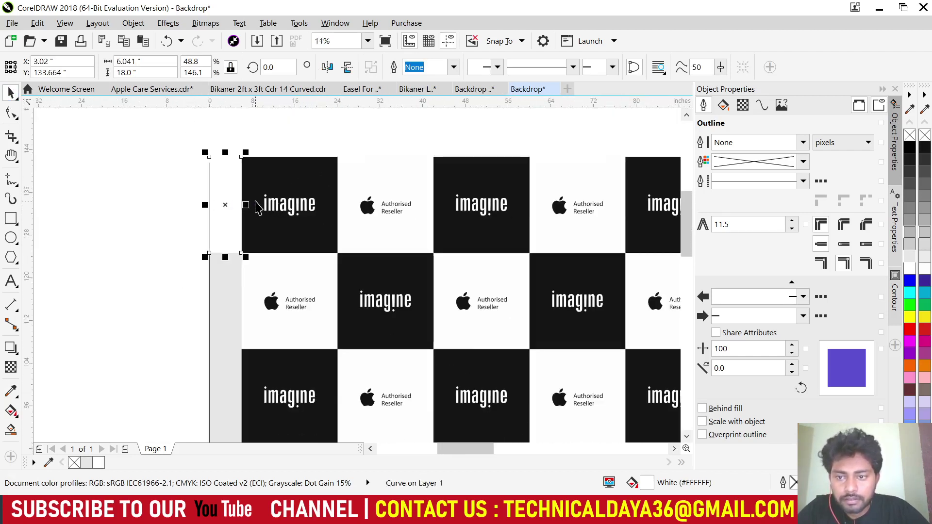
{"action": "scroll", "coordinate": [228, 213], "scroll_direction": "down", "scroll_amount": 2}
{"action": "left_click_drag", "start_coordinate": [233, 213], "coordinate": [233, 306]}
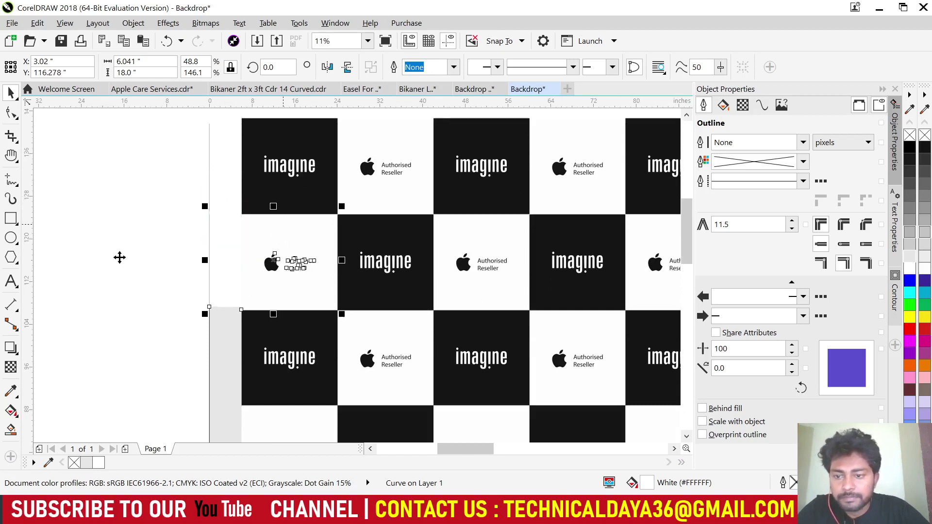
{"action": "key", "text": "b"}
{"action": "left_click", "coordinate": [11, 391]}
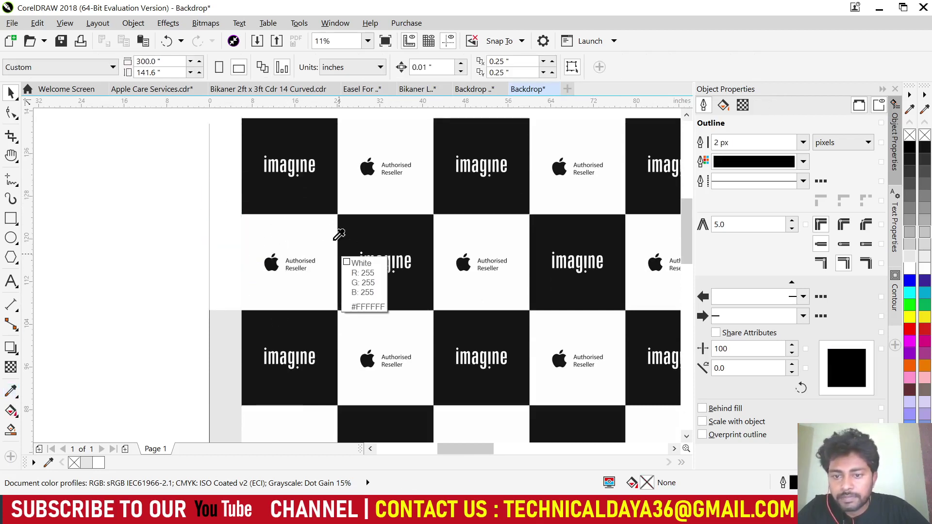
{"action": "left_click", "coordinate": [327, 194]}
{"action": "left_click", "coordinate": [226, 250]}
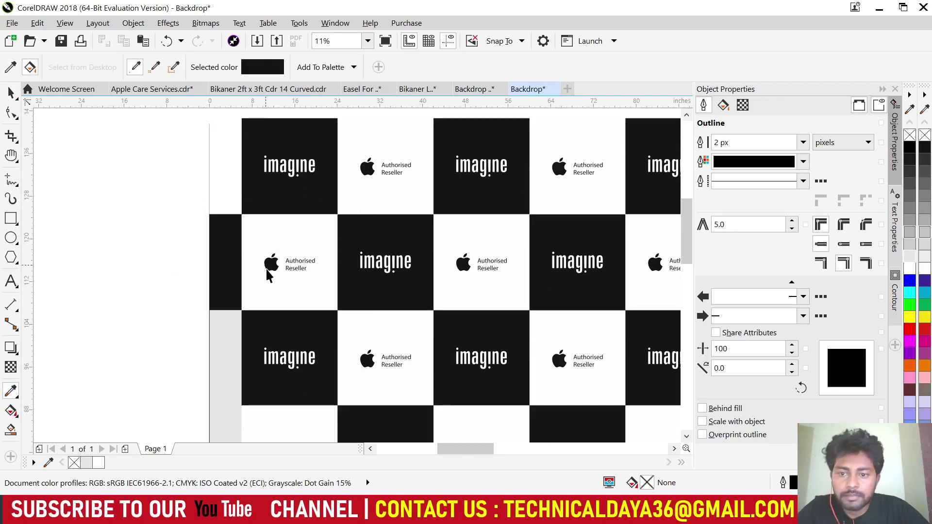
Group the white and black margin strips and duplicate the group beside the third and fourth rows, aligned with the adjacent tiles.
{"action": "scroll", "coordinate": [267, 265], "scroll_direction": "down", "scroll_amount": 2}
{"action": "key", "text": "space"}
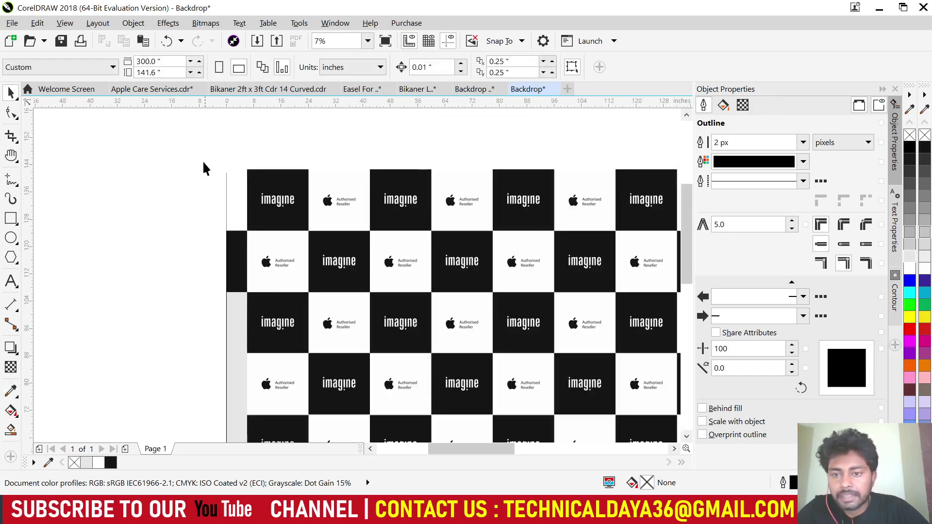
{"action": "left_click_drag", "start_coordinate": [258, 330], "coordinate": [247, 297]}
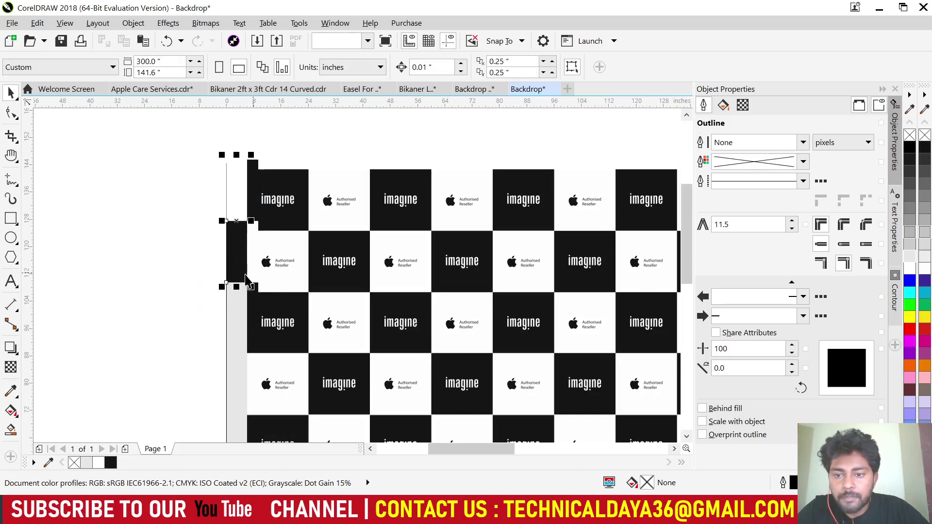
{"action": "scroll", "coordinate": [245, 271], "scroll_direction": "down", "scroll_amount": 2}
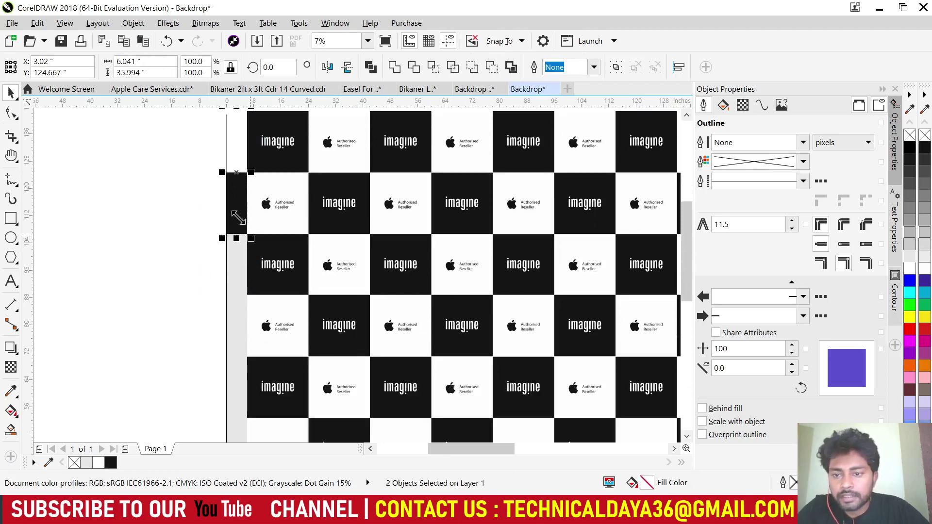
{"action": "key", "text": "ctrl+g"}
{"action": "left_click_drag", "start_coordinate": [238, 212], "coordinate": [245, 332]}
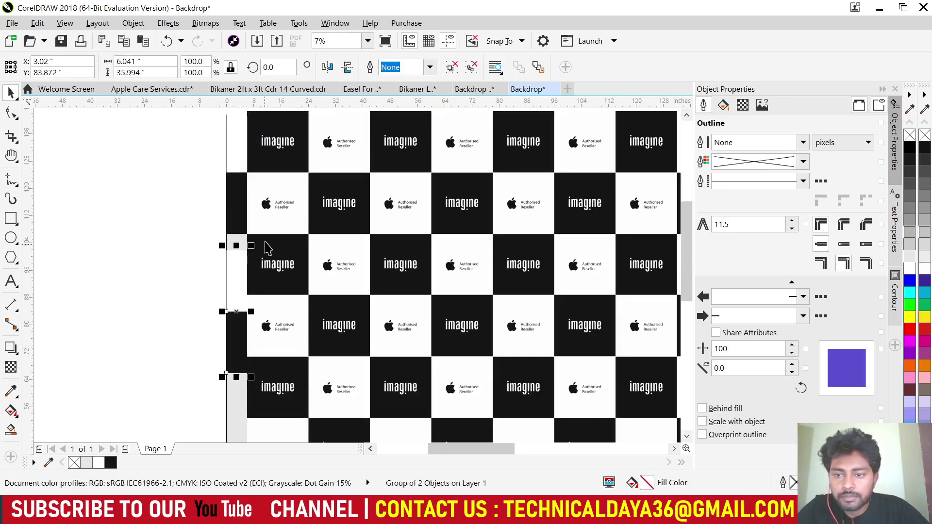
{"action": "left_click", "coordinate": [264, 267], "text": "shift"}
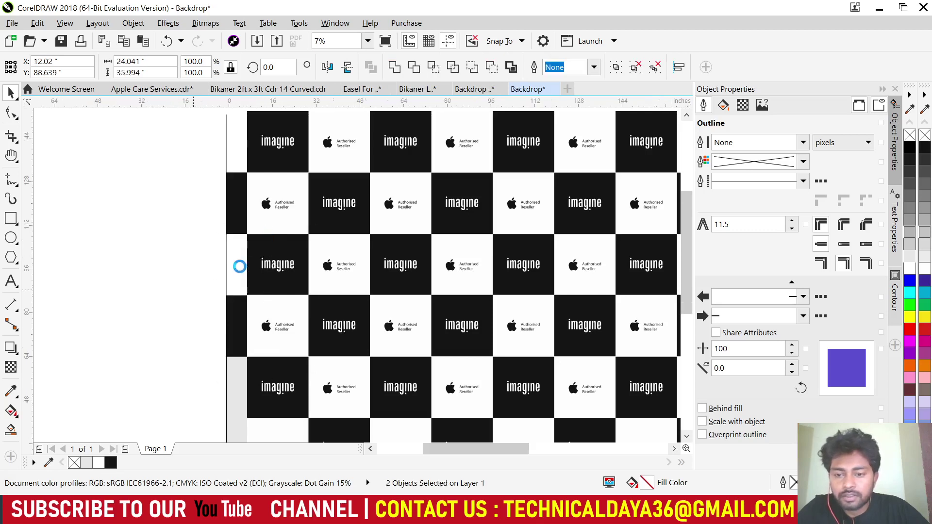
Group the four left-margin strips and duplicate them beside the four lower rows, aligned with the adjacent tiles.
{"action": "scroll", "coordinate": [241, 273], "scroll_direction": "down", "scroll_amount": 1}
{"action": "left_click_drag", "start_coordinate": [204, 119], "coordinate": [254, 342]}
{"action": "left_click_drag", "start_coordinate": [241, 220], "coordinate": [242, 399]}
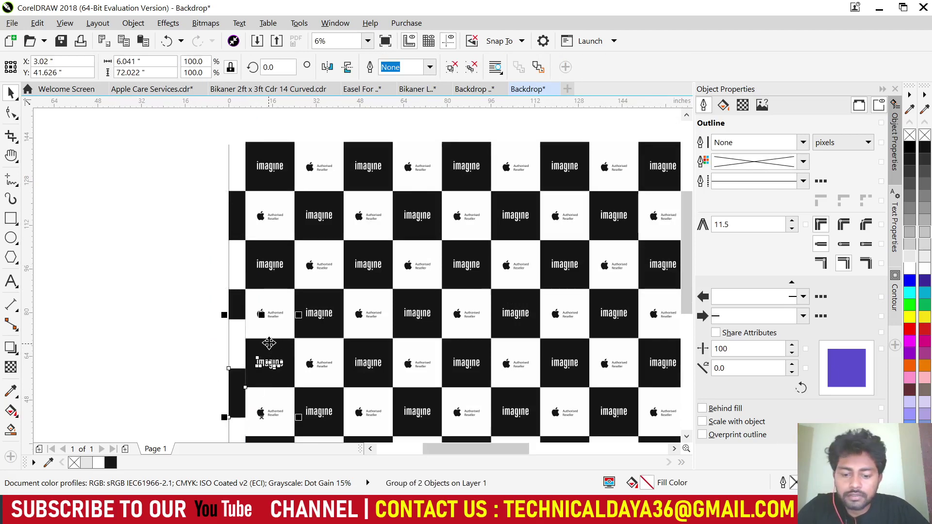
{"action": "left_click", "coordinate": [267, 360], "text": "shift"}
{"action": "scroll", "coordinate": [245, 195], "scroll_direction": "down", "scroll_amount": 1}
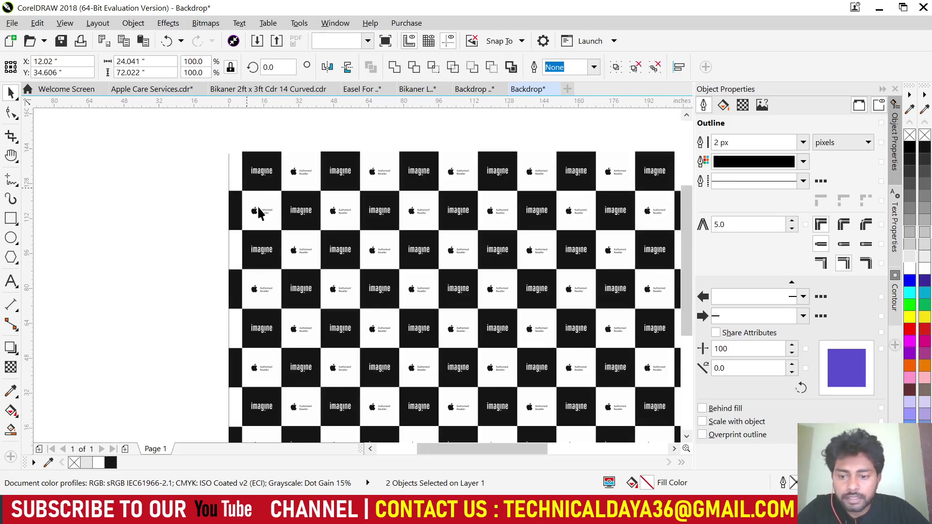
{"action": "scroll", "coordinate": [270, 185], "scroll_direction": "down", "scroll_amount": 1}
{"action": "key", "text": "super+space"}
{"action": "key", "text": "Escape"}
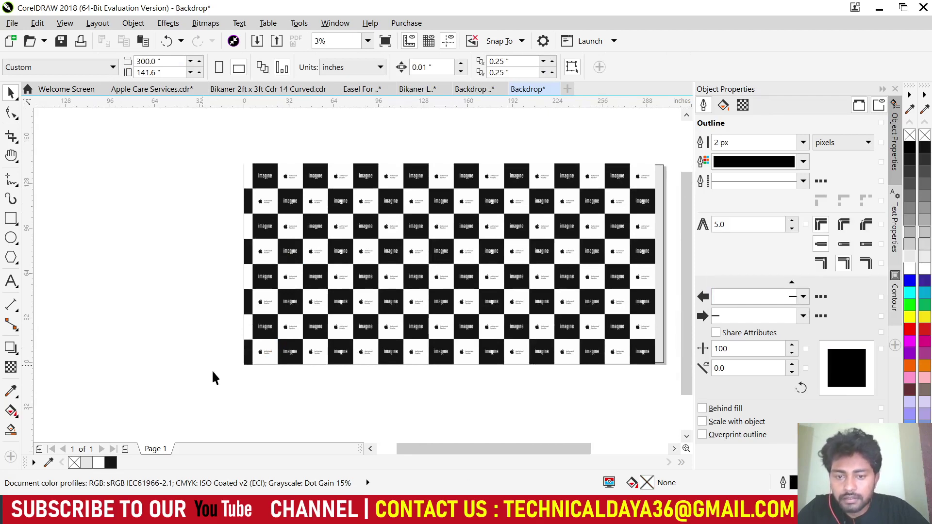
Duplicate the upper four-strip group from the page's left margin over its right margin.
{"action": "scroll", "coordinate": [231, 370], "scroll_direction": "up", "scroll_amount": 2}
{"action": "left_click", "coordinate": [263, 344]}
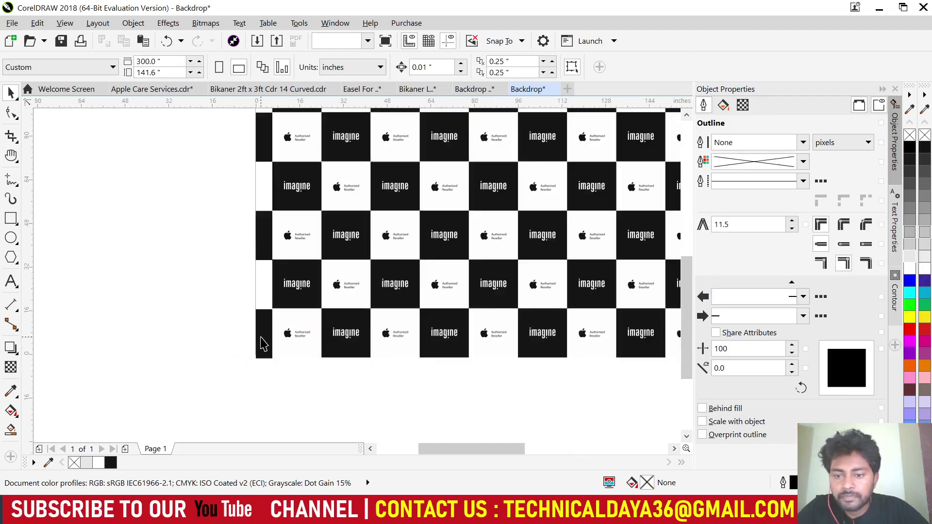
{"action": "scroll", "coordinate": [187, 326], "scroll_direction": "down", "scroll_amount": 2}
{"action": "left_click", "coordinate": [225, 179]}
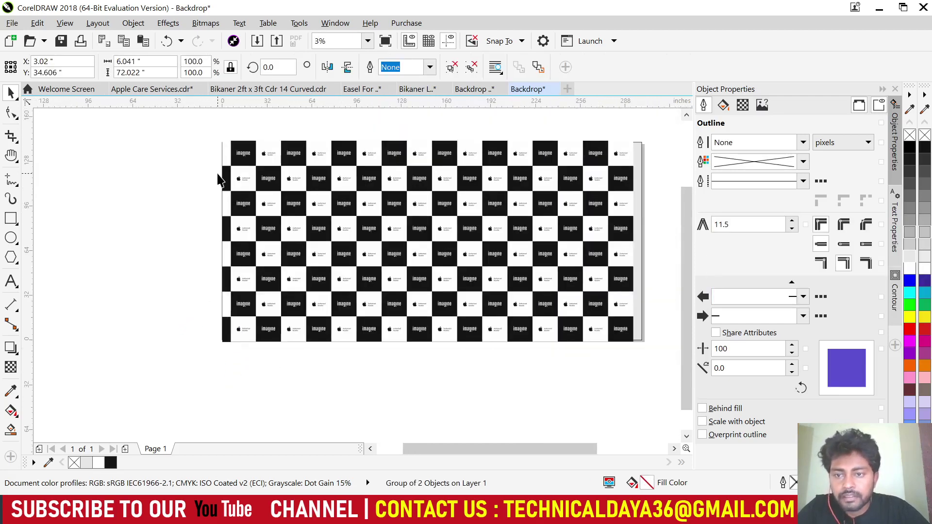
{"action": "scroll", "coordinate": [221, 191], "scroll_direction": "right", "scroll_amount": 2}
{"action": "scroll", "coordinate": [199, 186], "scroll_direction": "right", "scroll_amount": 2}
{"action": "left_click_drag", "start_coordinate": [199, 186], "coordinate": [604, 252]}
{"action": "key", "text": "Escape"}
{"action": "left_click_drag", "start_coordinate": [174, 176], "coordinate": [594, 228]}
{"action": "scroll", "coordinate": [612, 176], "scroll_direction": "up", "scroll_amount": 2}
{"action": "scroll", "coordinate": [583, 237], "scroll_direction": "up", "scroll_amount": 2}
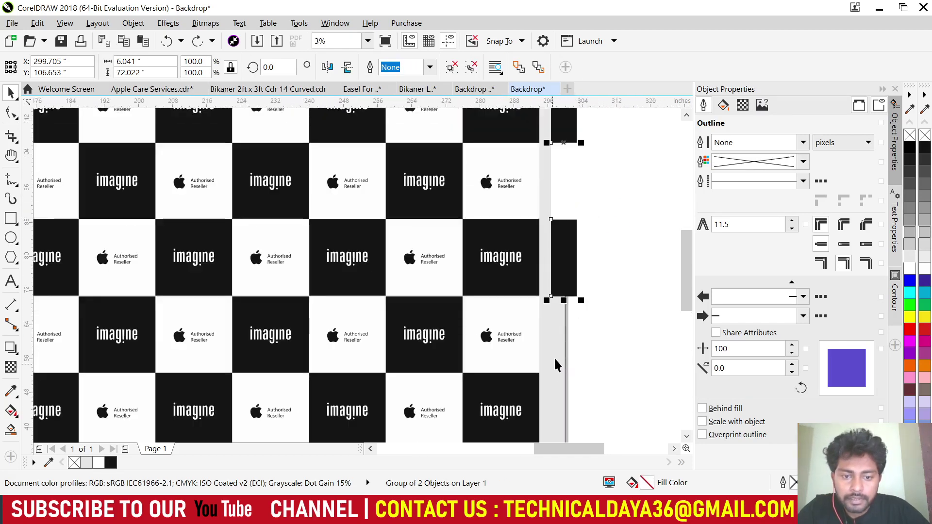
Unlock the 300 x 141.6 in background rectangle behind the tiles.
{"action": "left_click", "coordinate": [619, 351]}
{"action": "scroll", "coordinate": [432, 304], "scroll_direction": "down", "scroll_amount": 1}
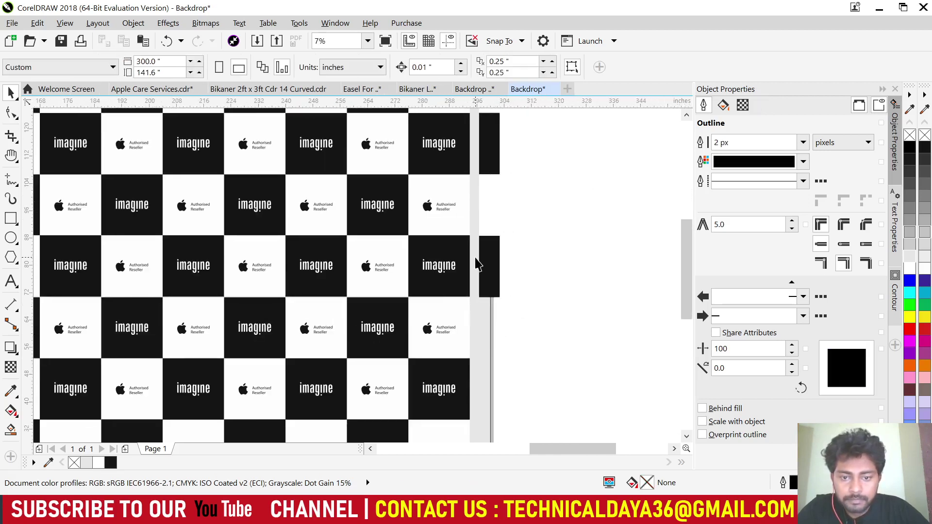
{"action": "left_click", "coordinate": [492, 260]}
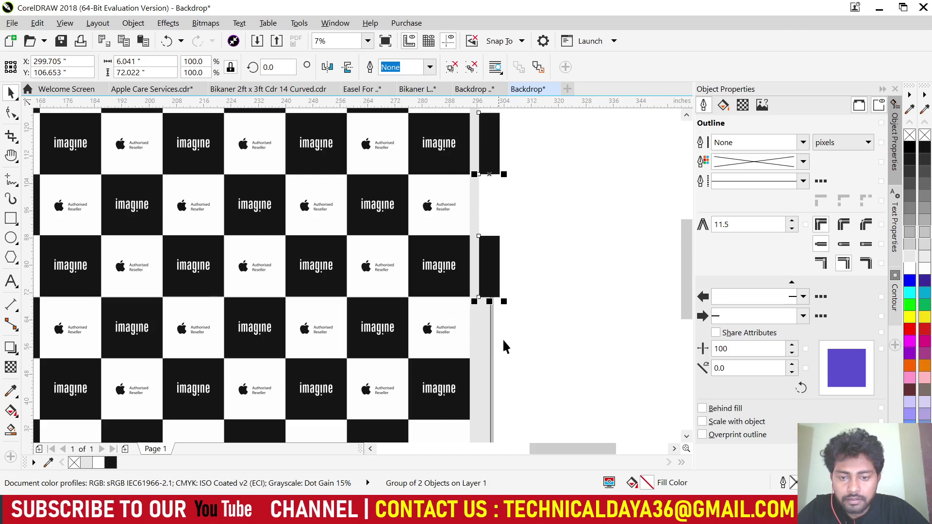
{"action": "left_click", "coordinate": [477, 336]}
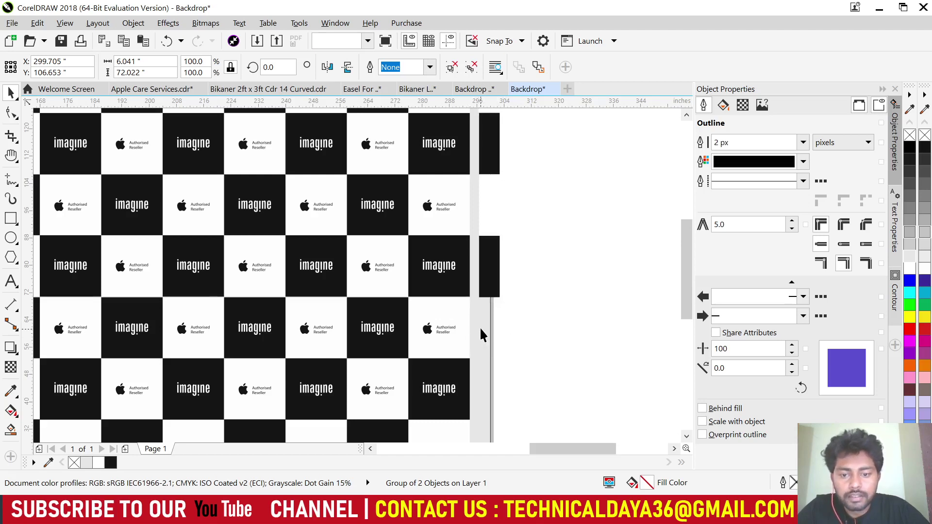
{"action": "right_click", "coordinate": [482, 335]}
{"action": "left_click", "coordinate": [525, 374]}
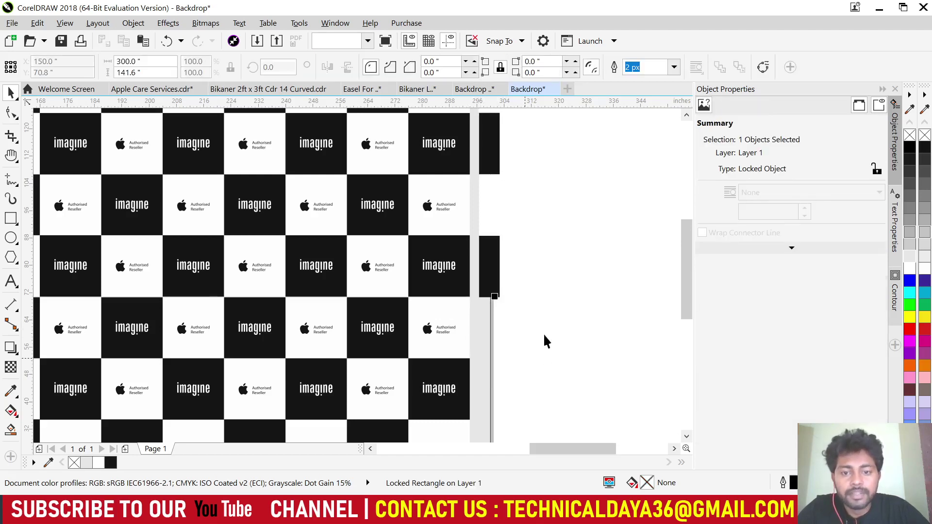
Align the right-margin strip group with the right edge of the background rectangle.
{"action": "left_click", "coordinate": [495, 267]}
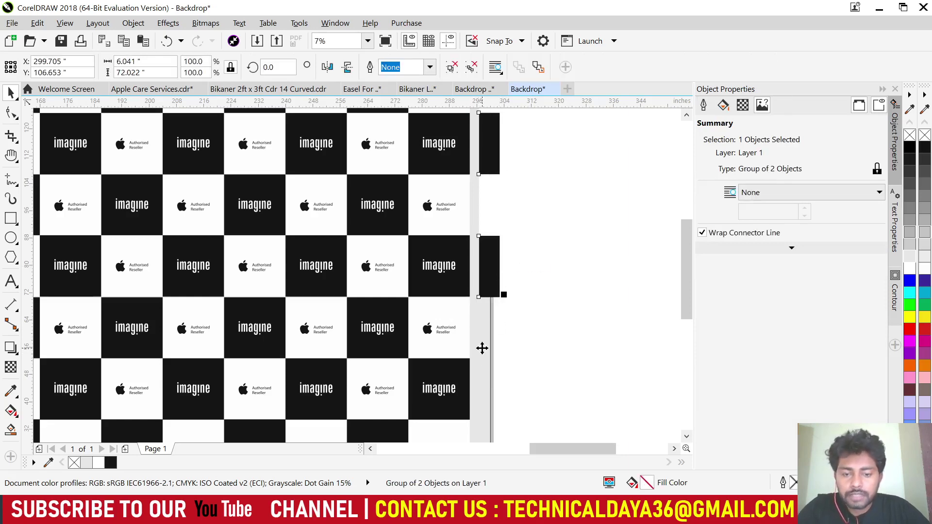
{"action": "left_click", "coordinate": [482, 321], "text": "shift"}
{"action": "key", "text": "r"}
{"action": "scroll", "coordinate": [442, 287], "scroll_direction": "down", "scroll_amount": 2}
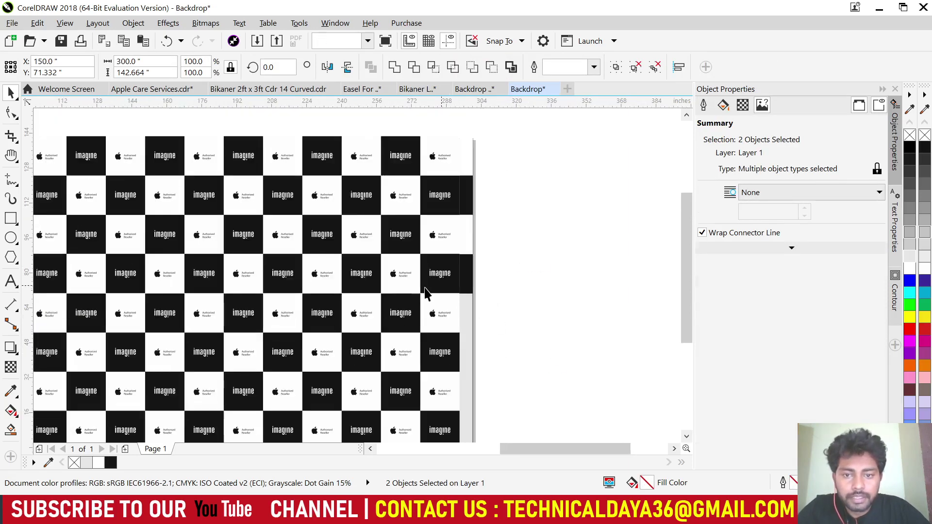
{"action": "left_click", "coordinate": [552, 330]}
Align the right-margin strip group vertically with the adjacent tiles so its divisions match the rows.
{"action": "scroll", "coordinate": [468, 215], "scroll_direction": "up", "scroll_amount": 5}
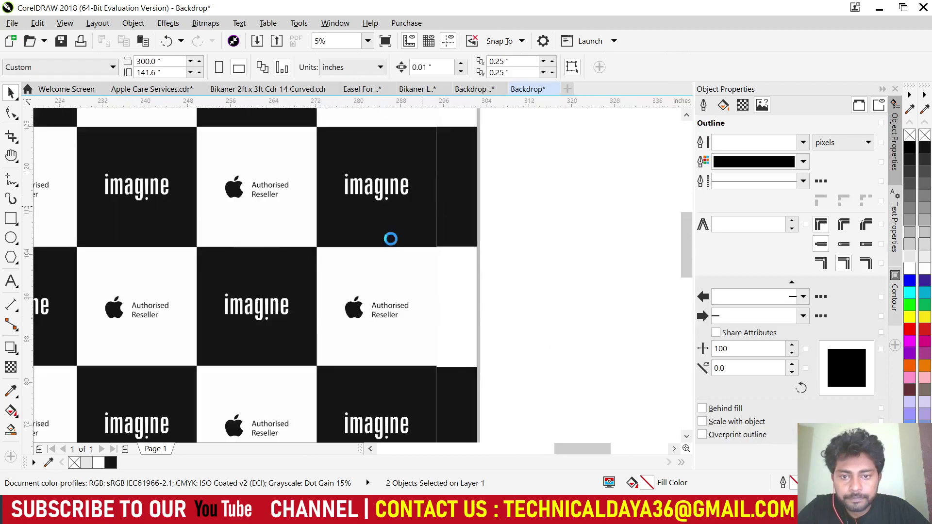
{"action": "scroll", "coordinate": [391, 239], "scroll_direction": "down", "scroll_amount": 2}
{"action": "scroll", "coordinate": [424, 170], "scroll_direction": "down", "scroll_amount": 1}
{"action": "scroll", "coordinate": [439, 202], "scroll_direction": "up", "scroll_amount": 1}
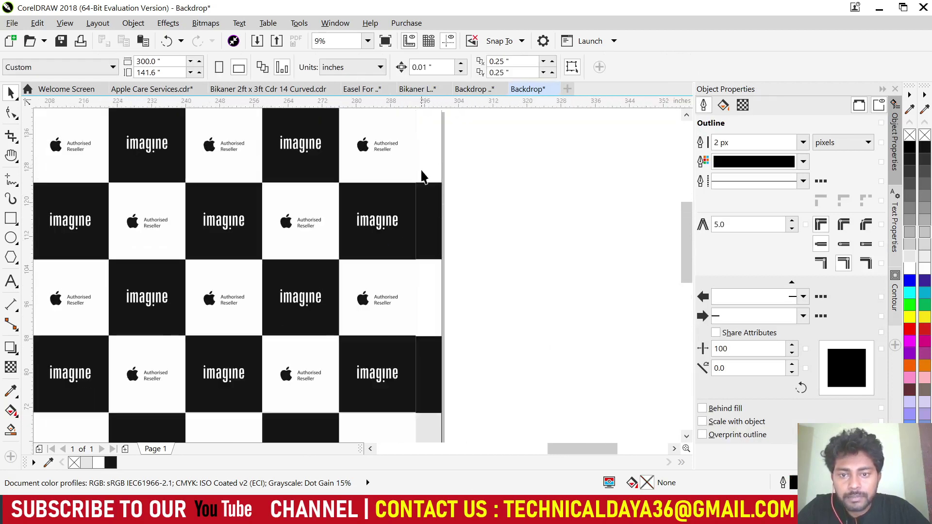
{"action": "scroll", "coordinate": [422, 174], "scroll_direction": "up", "scroll_amount": 4}
{"action": "left_click", "coordinate": [430, 209]}
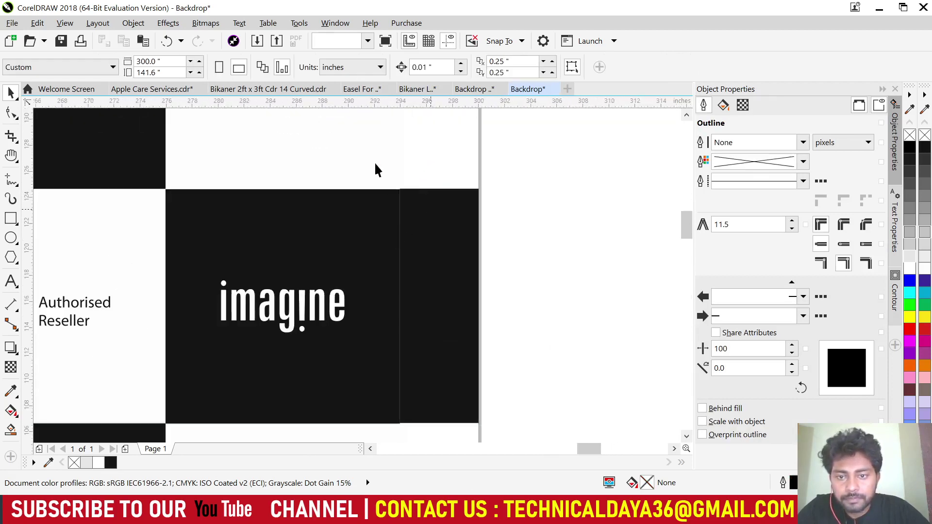
{"action": "left_click", "coordinate": [376, 163], "text": "shift"}
{"action": "key", "text": "b"}
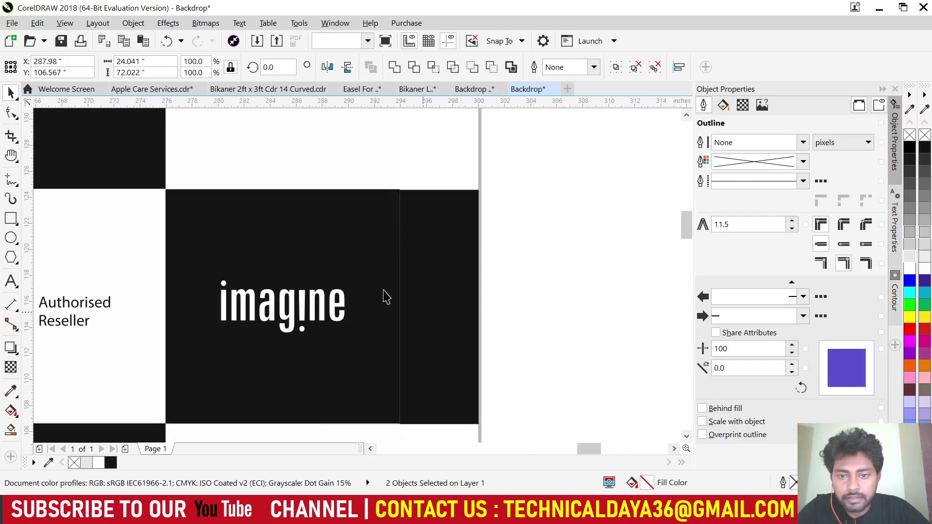
{"action": "key", "text": "Escape"}
Swap the colors of the top two right-margin strips with the Color Eyedropper, making the first black and the second white.
{"action": "scroll", "coordinate": [377, 248], "scroll_direction": "down", "scroll_amount": 2}
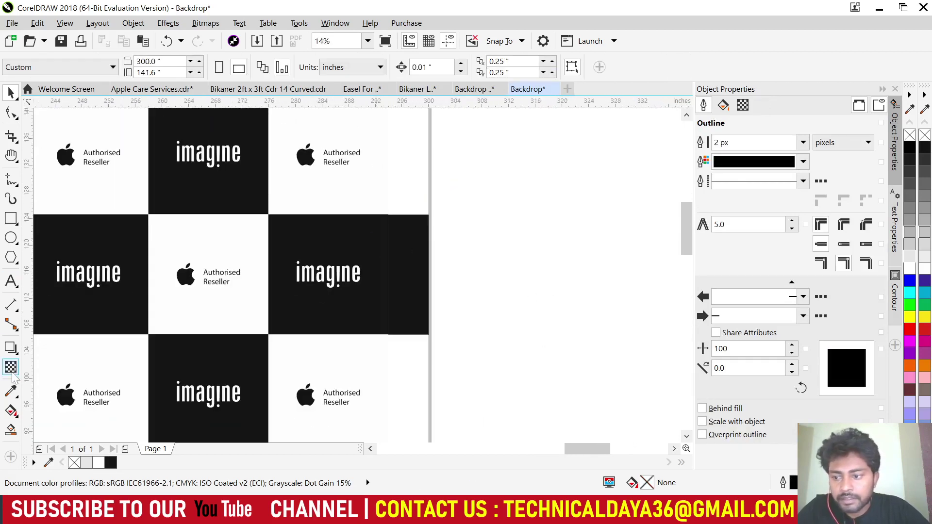
{"action": "left_click", "coordinate": [11, 410]}
{"action": "left_click", "coordinate": [73, 388]}
{"action": "left_click", "coordinate": [423, 245]}
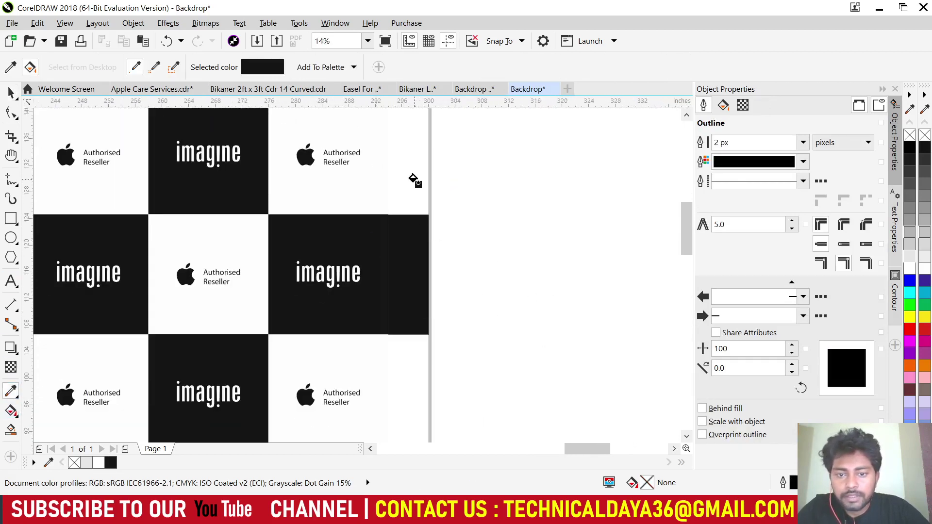
{"action": "left_click", "coordinate": [408, 181]}
{"action": "left_click", "coordinate": [376, 185]}
{"action": "left_click", "coordinate": [403, 252]}
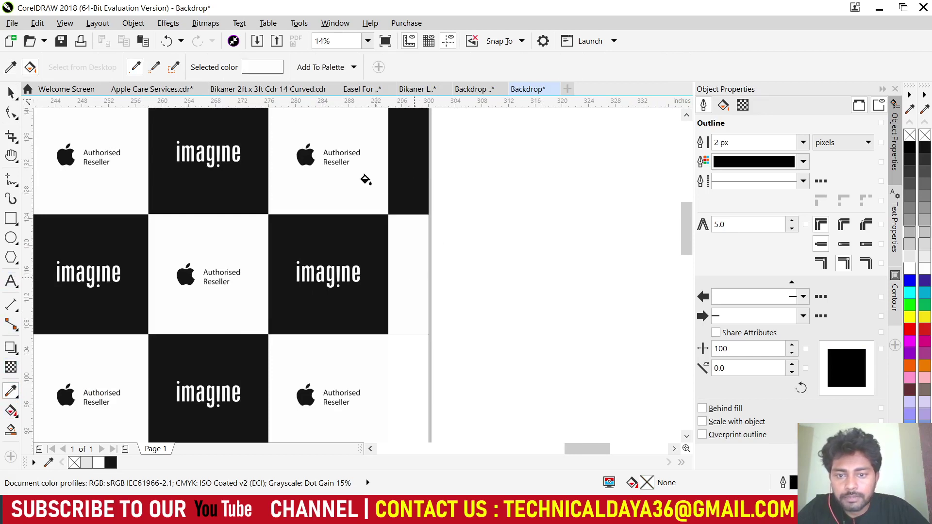
Fill the third right-margin strip with sampled black and the fourth with sampled white.
{"action": "scroll", "coordinate": [414, 235], "scroll_direction": "down", "scroll_amount": 1}
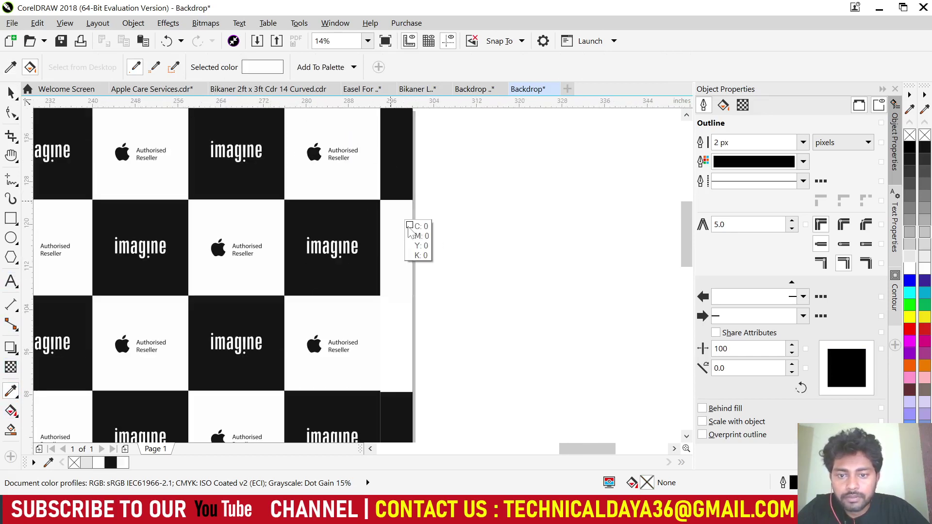
{"action": "left_click", "coordinate": [368, 405]}
{"action": "left_click", "coordinate": [396, 348]}
{"action": "scroll", "coordinate": [399, 307], "scroll_direction": "down", "scroll_amount": 1}
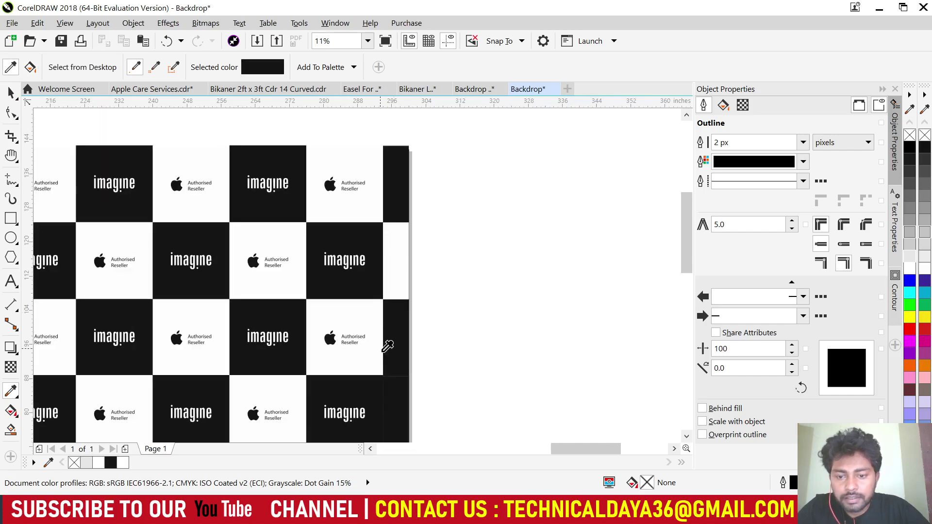
{"action": "left_click", "coordinate": [379, 370]}
{"action": "left_click", "coordinate": [396, 407]}
{"action": "scroll", "coordinate": [396, 287], "scroll_direction": "down", "scroll_amount": 3}
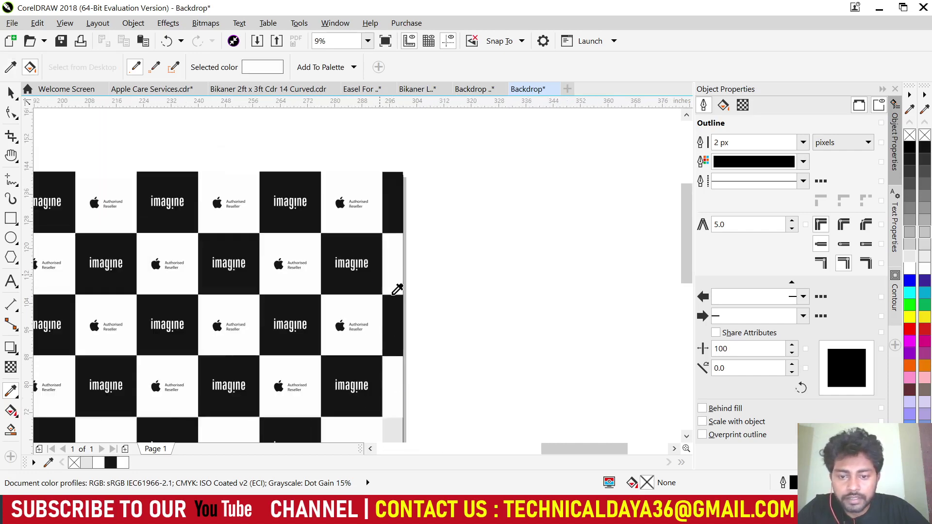
Align the four-strip group in the right margin vertically with the matching upper strip group in the left margin.
{"action": "scroll", "coordinate": [399, 339], "scroll_direction": "up", "scroll_amount": 5}
{"action": "scroll", "coordinate": [390, 343], "scroll_direction": "up", "scroll_amount": 2}
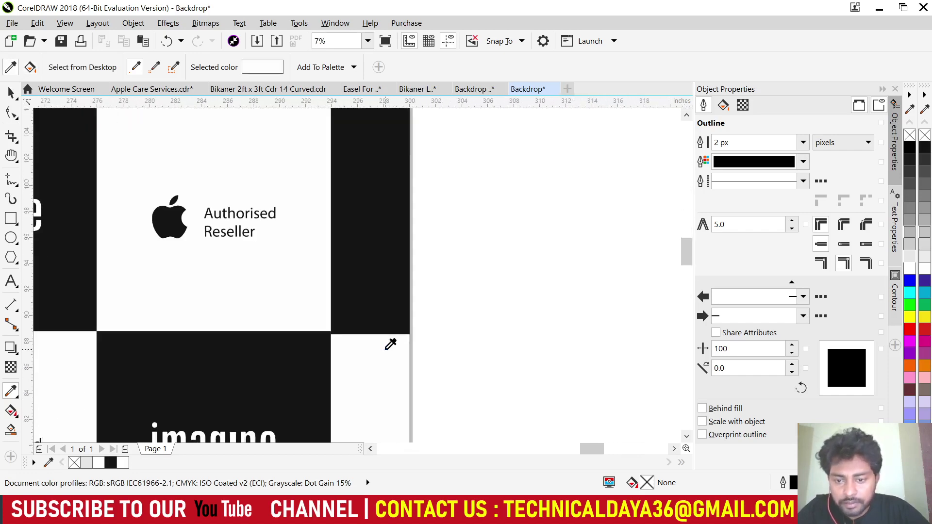
{"action": "scroll", "coordinate": [391, 347], "scroll_direction": "down", "scroll_amount": 3}
{"action": "key", "text": "space"}
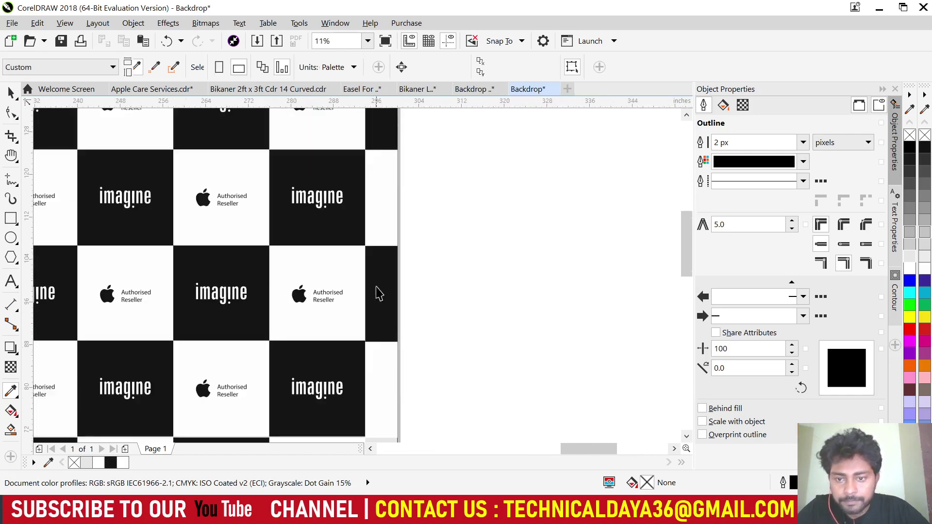
{"action": "scroll", "coordinate": [377, 296], "scroll_direction": "up", "scroll_amount": 1}
{"action": "left_click", "coordinate": [379, 276]}
{"action": "scroll", "coordinate": [379, 277], "scroll_direction": "down", "scroll_amount": 4}
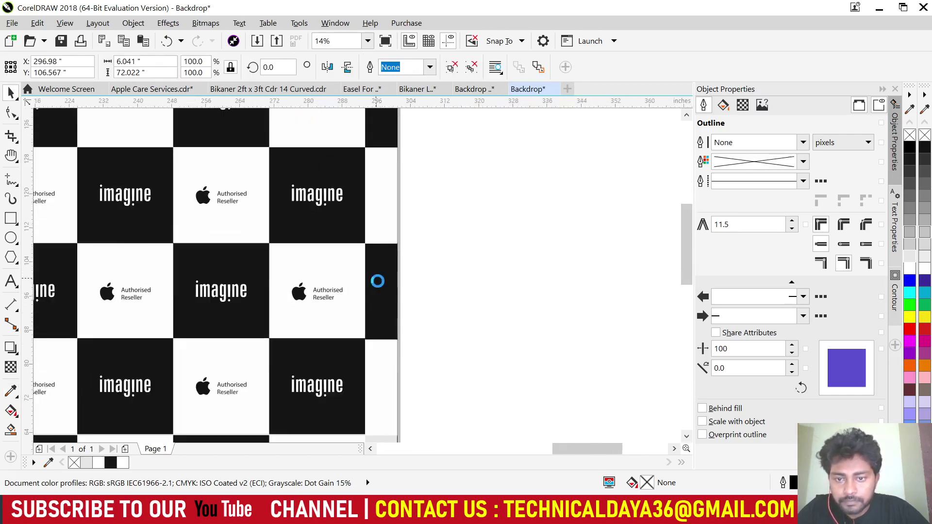
{"action": "scroll", "coordinate": [190, 290], "scroll_direction": "left", "scroll_amount": 5}
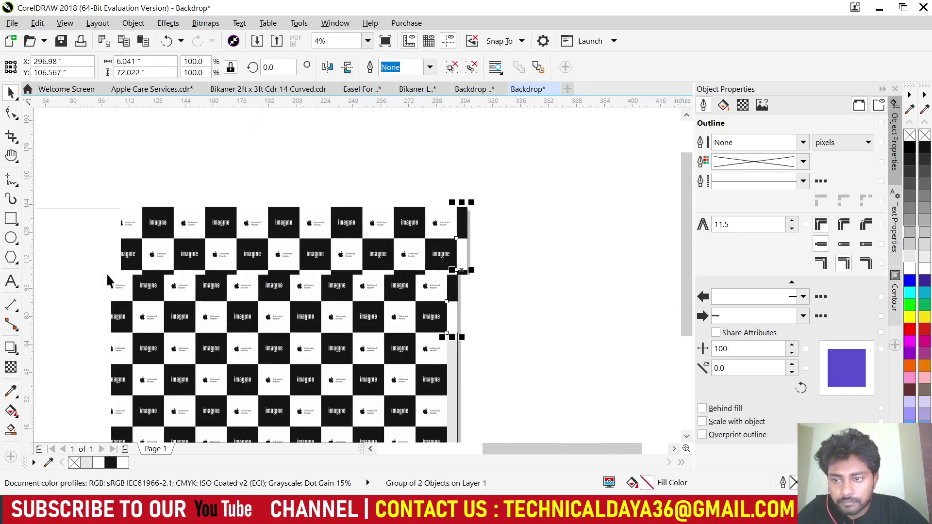
{"action": "scroll", "coordinate": [125, 286], "scroll_direction": "down", "scroll_amount": 1}
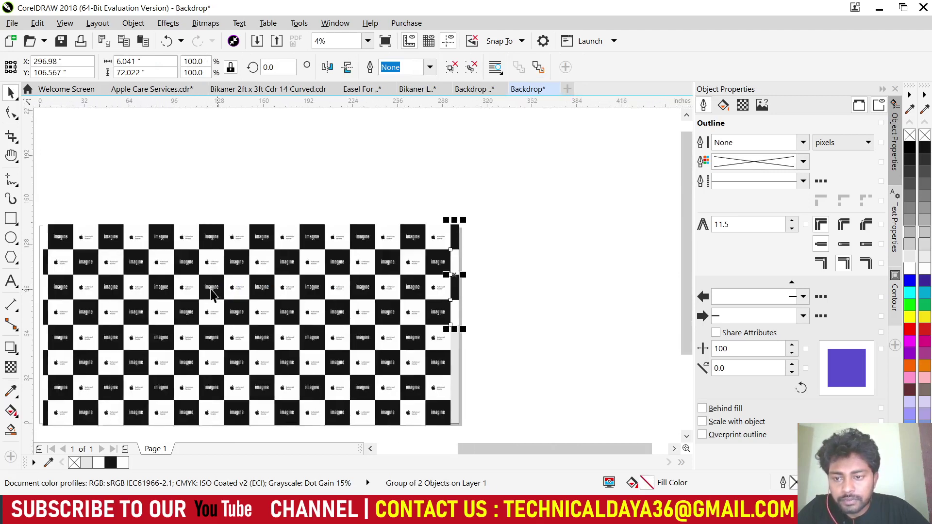
{"action": "scroll", "coordinate": [104, 266], "scroll_direction": "left", "scroll_amount": 3}
{"action": "key", "text": "ctrl+u"}
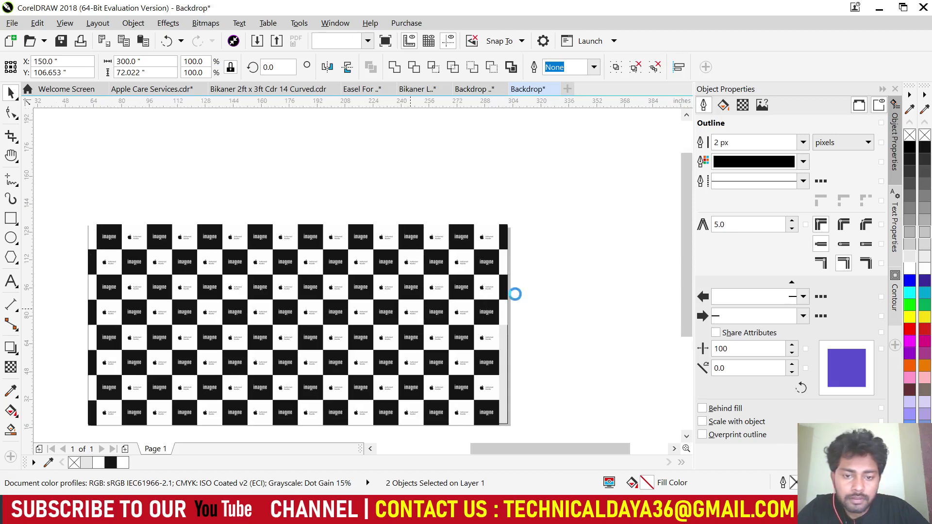
{"action": "scroll", "coordinate": [507, 288], "scroll_direction": "up", "scroll_amount": 5}
{"action": "scroll", "coordinate": [492, 277], "scroll_direction": "up", "scroll_amount": 1}
{"action": "key", "text": "Escape"}
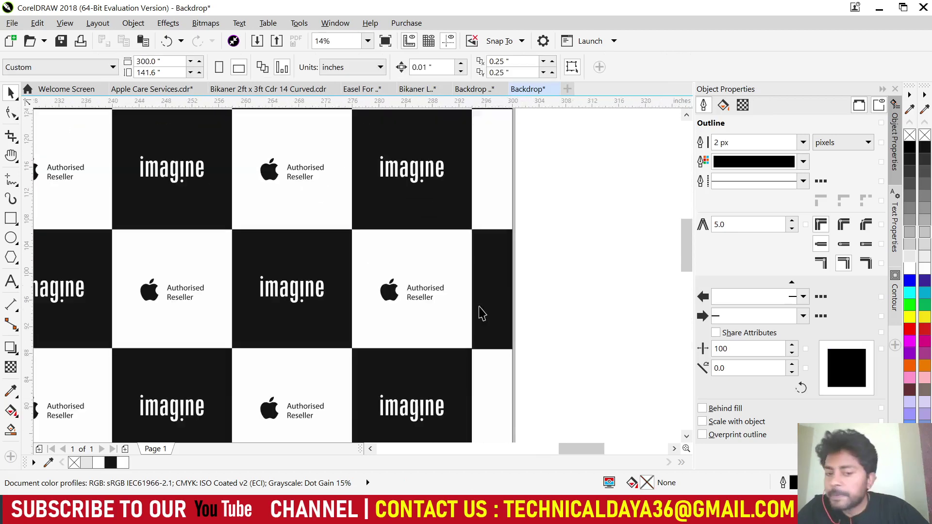
{"action": "scroll", "coordinate": [488, 291], "scroll_direction": "up", "scroll_amount": 2}
{"action": "scroll", "coordinate": [422, 301], "scroll_direction": "down", "scroll_amount": 3}
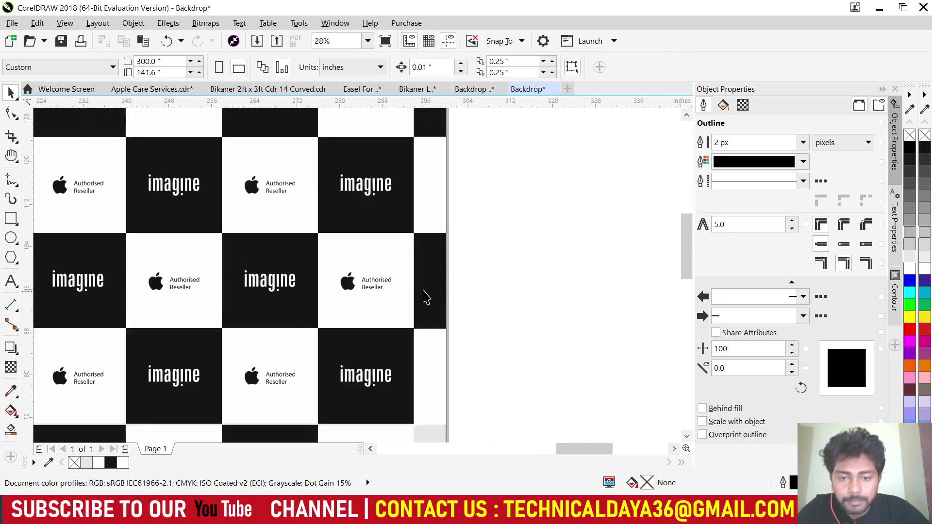
Duplicate the right-margin strip group into the lower half of the margin and align its top edge with the adjacent lower tiles.
{"action": "scroll", "coordinate": [424, 291], "scroll_direction": "down", "scroll_amount": 4}
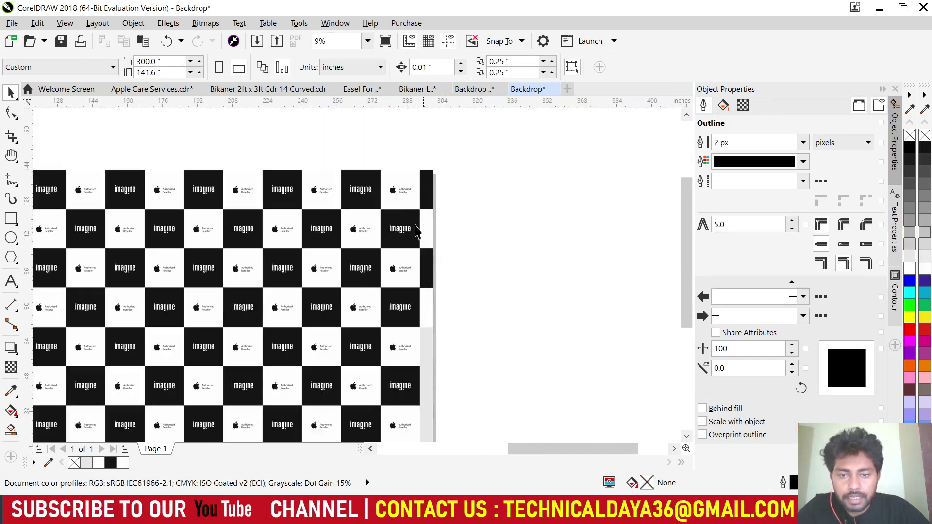
{"action": "left_click", "coordinate": [427, 195]}
{"action": "right_click", "coordinate": [437, 401]}
{"action": "left_click_drag", "start_coordinate": [428, 351], "coordinate": [435, 390]}
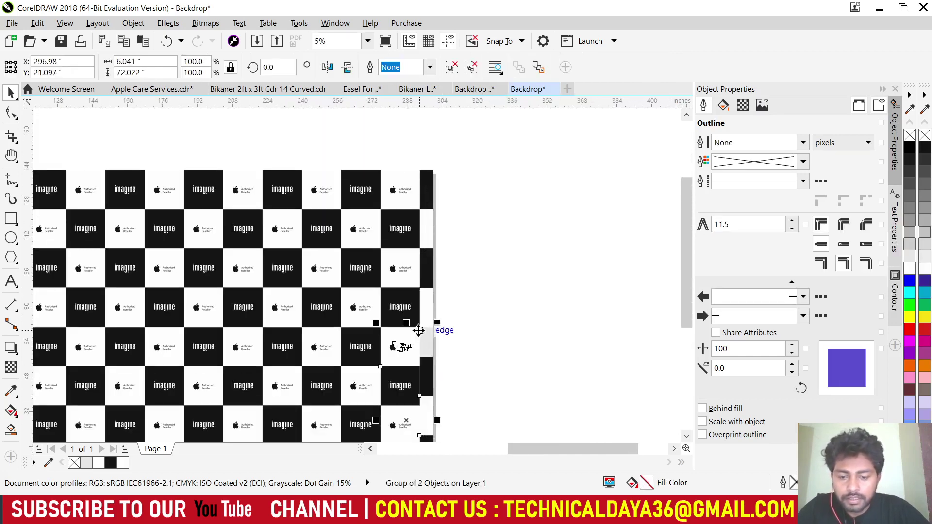
{"action": "left_click", "coordinate": [417, 331], "text": "shift"}
{"action": "key", "text": "t"}
{"action": "scroll", "coordinate": [467, 345], "scroll_direction": "down", "scroll_amount": 1}
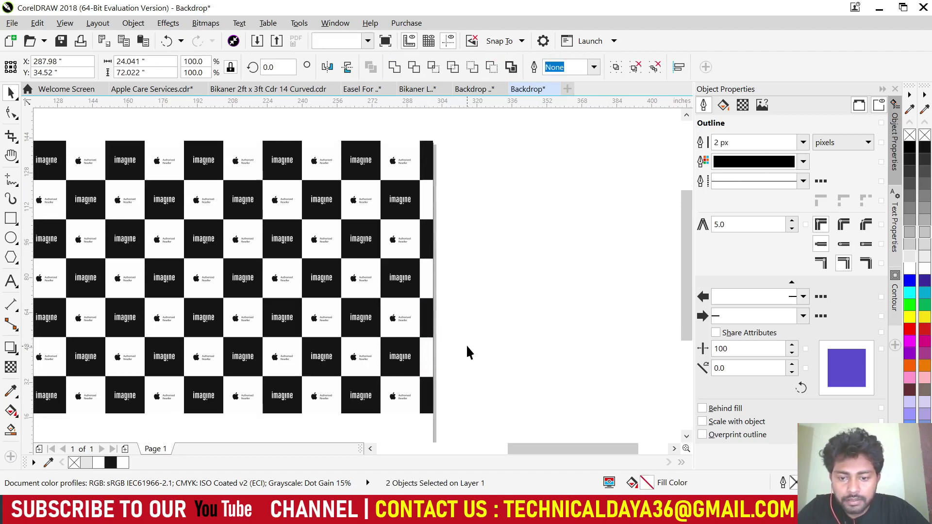
Delete the light grey background rectangle behind the tiles.
{"action": "scroll", "coordinate": [466, 345], "scroll_direction": "down", "scroll_amount": 5}
{"action": "left_click", "coordinate": [435, 348]}
{"action": "scroll", "coordinate": [461, 332], "scroll_direction": "down", "scroll_amount": 1}
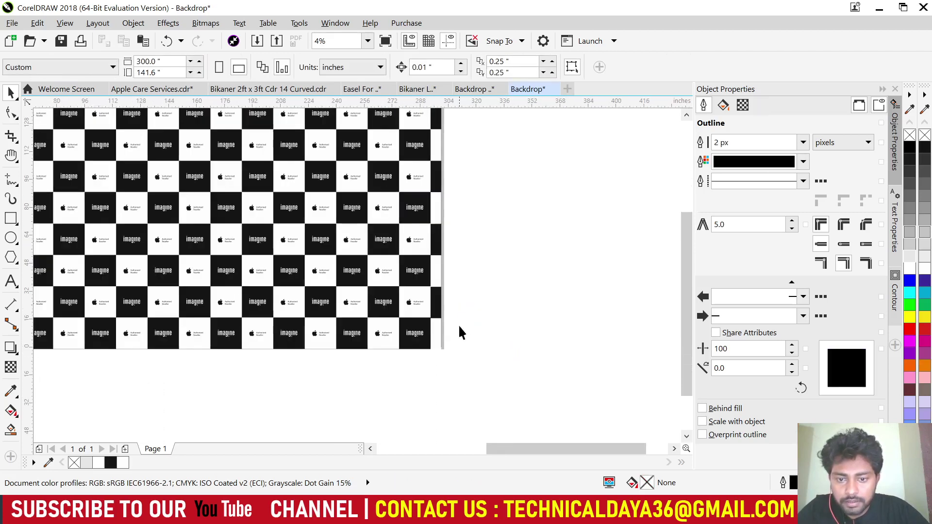
{"action": "left_click", "coordinate": [437, 339]}
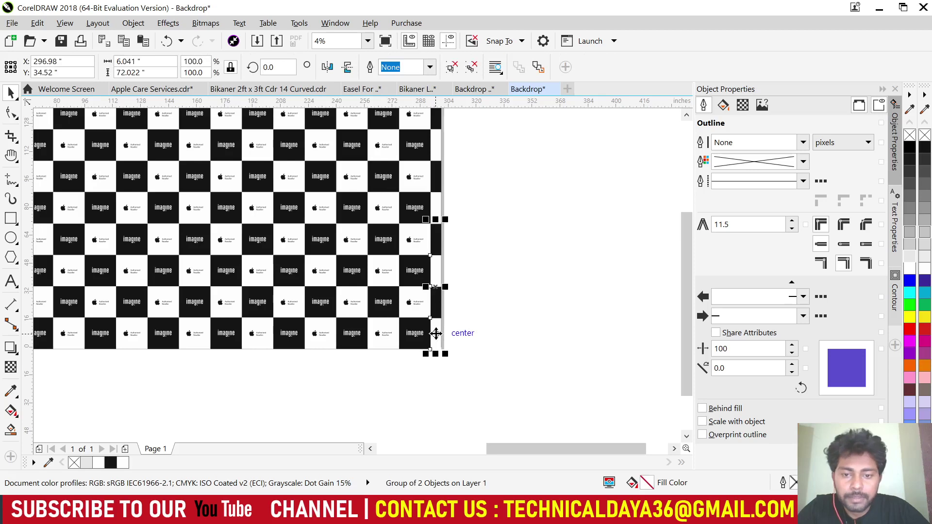
{"action": "left_click", "coordinate": [441, 333]}
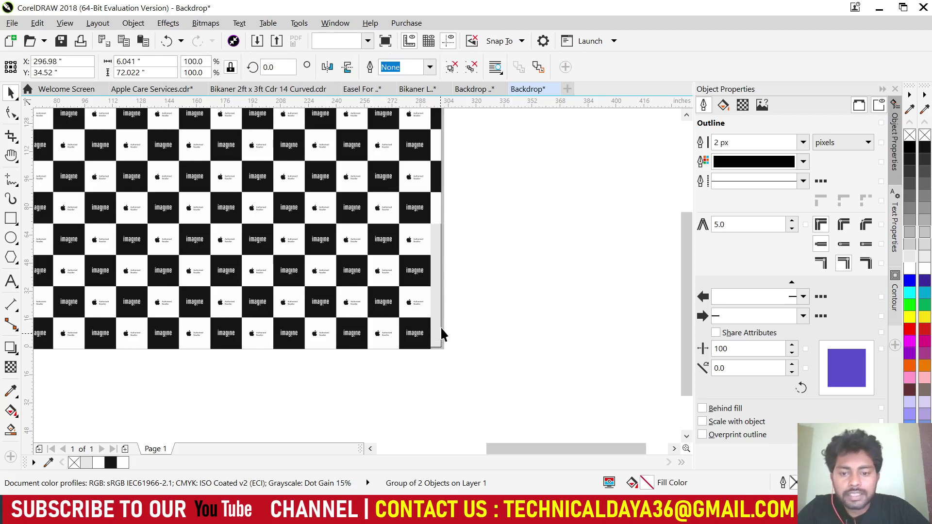
{"action": "left_click", "coordinate": [441, 328]}
{"action": "key", "text": "Delete"}
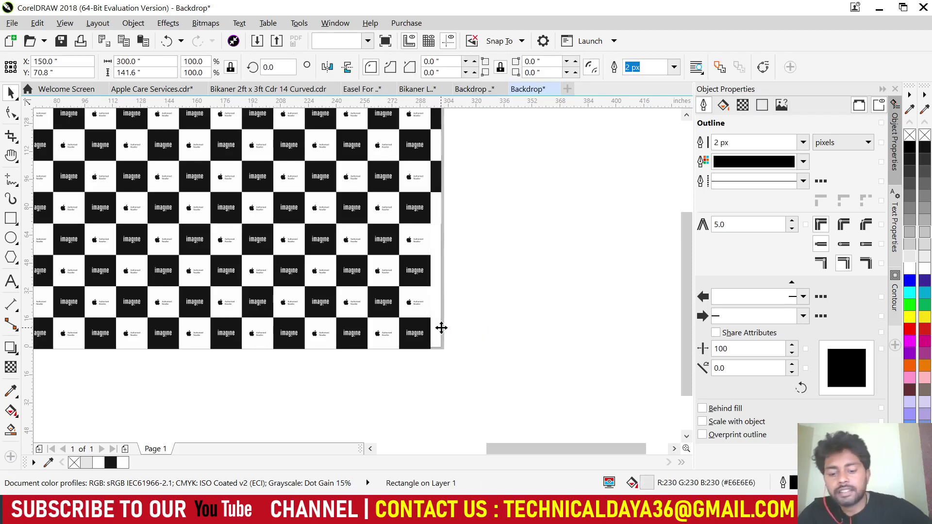
{"action": "left_click", "coordinate": [546, 351]}
{"action": "scroll", "coordinate": [522, 315], "scroll_direction": "down", "scroll_amount": 1}
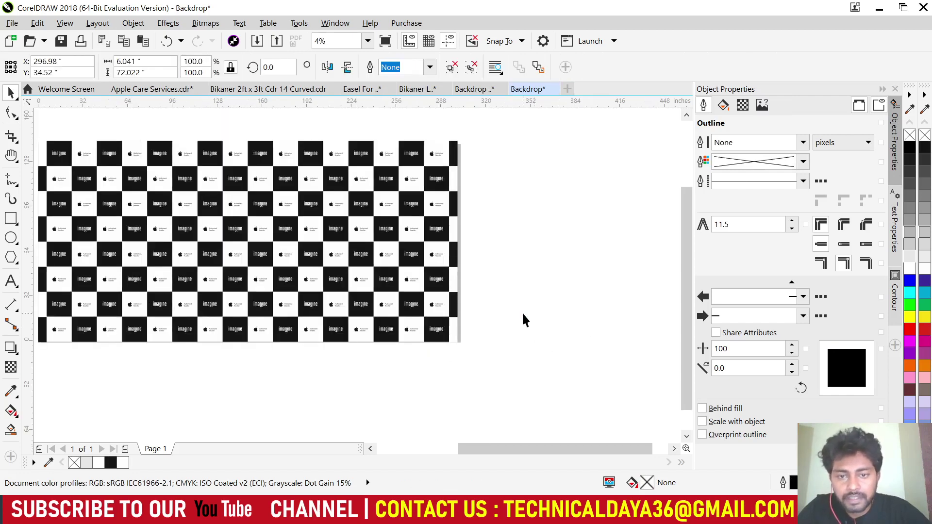
Group all the tiles and margin strips together and move the group below the page.
{"action": "scroll", "coordinate": [156, 208], "scroll_direction": "down", "scroll_amount": 1}
{"action": "left_click_drag", "start_coordinate": [157, 208], "coordinate": [230, 210]}
{"action": "left_click", "coordinate": [160, 152]}
{"action": "left_click_drag", "start_coordinate": [111, 139], "coordinate": [517, 358]}
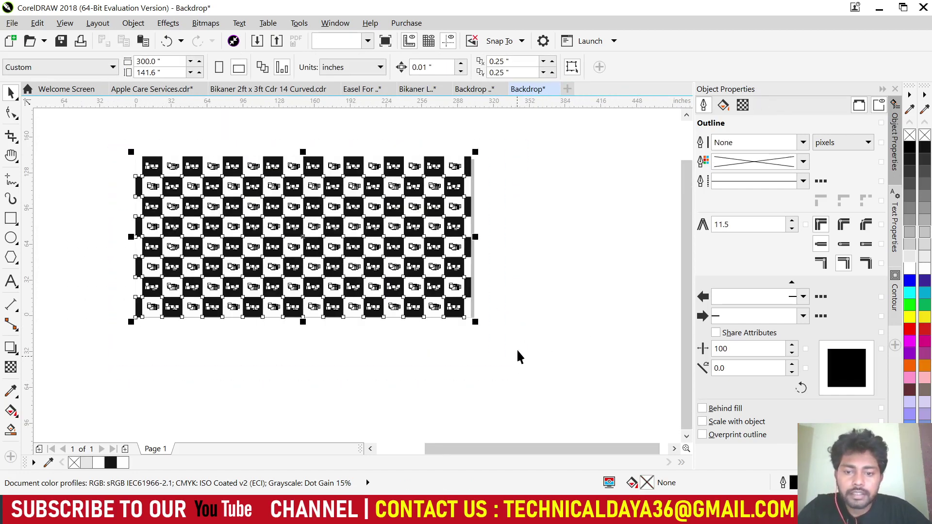
{"action": "left_click_drag", "start_coordinate": [344, 182], "coordinate": [346, 384]}
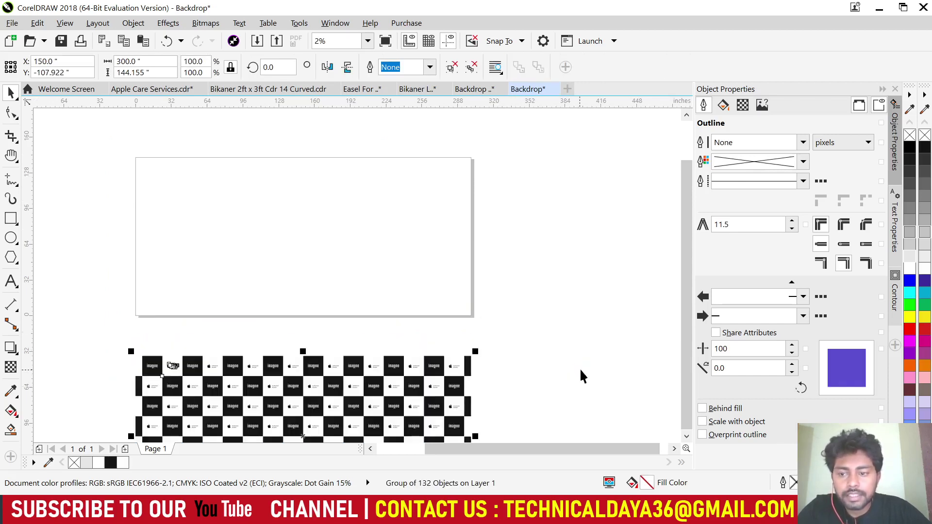
Add a page-sized 300 x 141.6 in rectangle and PowerClip the checkerboard group inside it.
{"action": "double_click", "coordinate": [13, 223]}
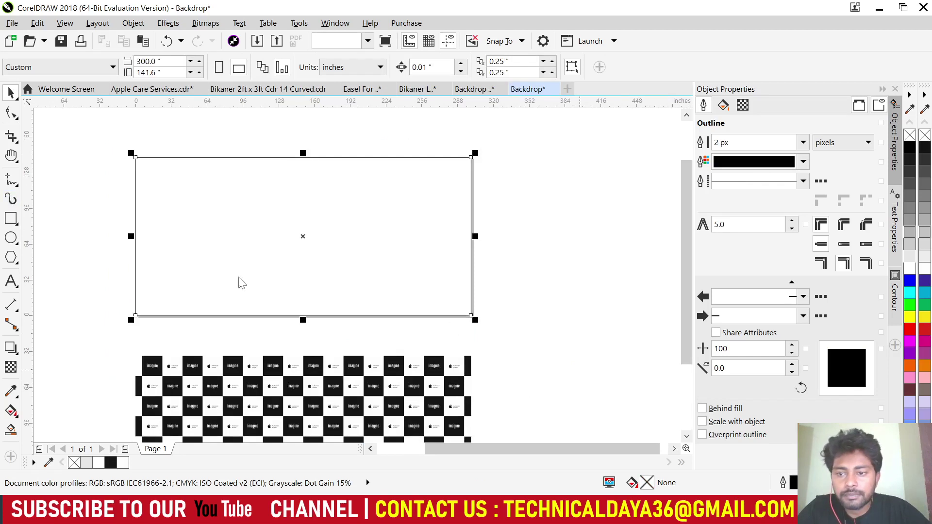
{"action": "left_click", "coordinate": [385, 423]}
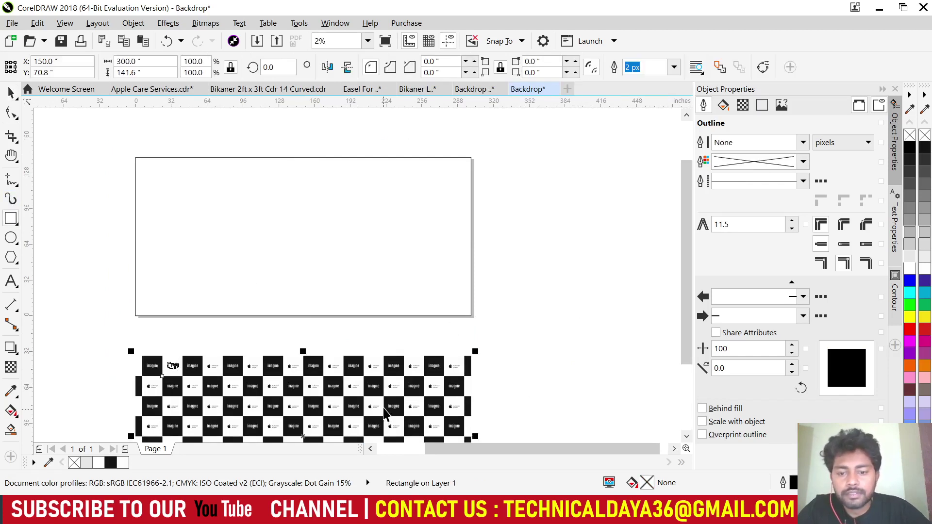
{"action": "right_click", "coordinate": [386, 422]}
{"action": "left_click", "coordinate": [478, 55]}
{"action": "left_click", "coordinate": [392, 279]}
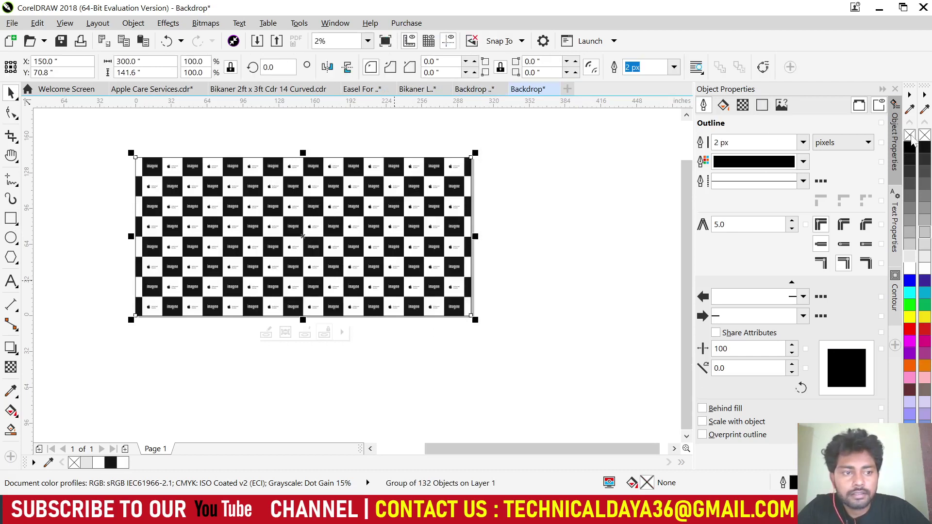
{"action": "left_click", "coordinate": [522, 342]}
{"action": "key", "text": "space"}
{"action": "scroll", "coordinate": [492, 263], "scroll_direction": "up", "scroll_amount": 1}
{"action": "scroll", "coordinate": [543, 270], "scroll_direction": "down", "scroll_amount": 1}
{"action": "scroll", "coordinate": [464, 267], "scroll_direction": "down", "scroll_amount": 1}
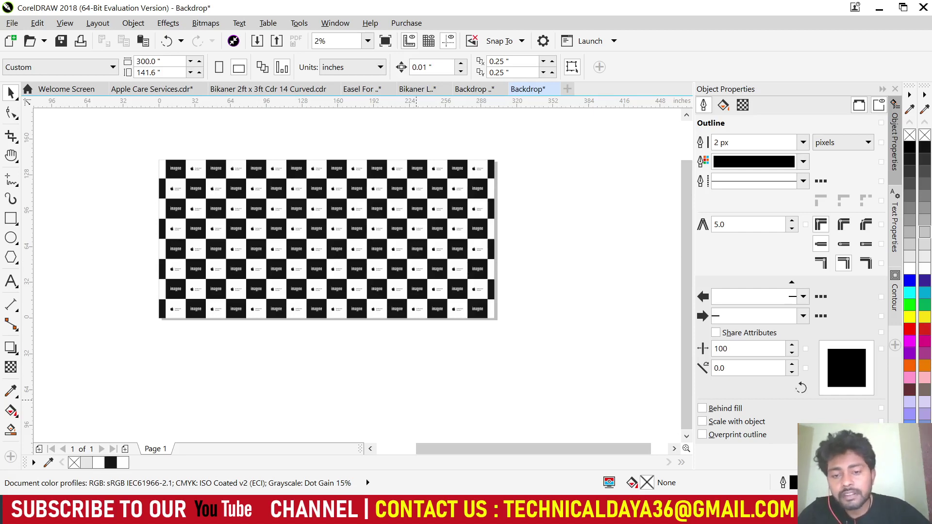
Switch to Microsoft Edge and search the web for "ipl backdrop".
{"action": "left_click", "coordinate": [382, 510]}
{"action": "left_click", "coordinate": [786, 14]}
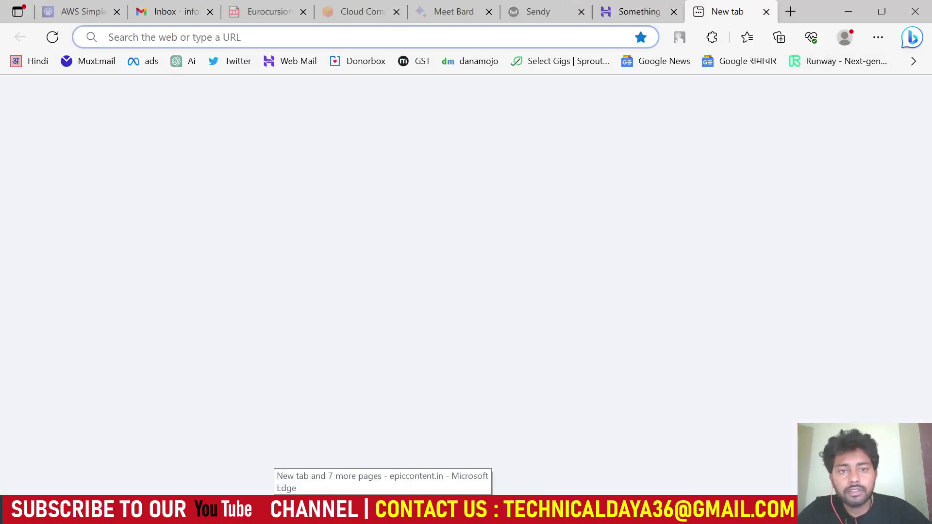
{"action": "type", "text": "ipl back"}
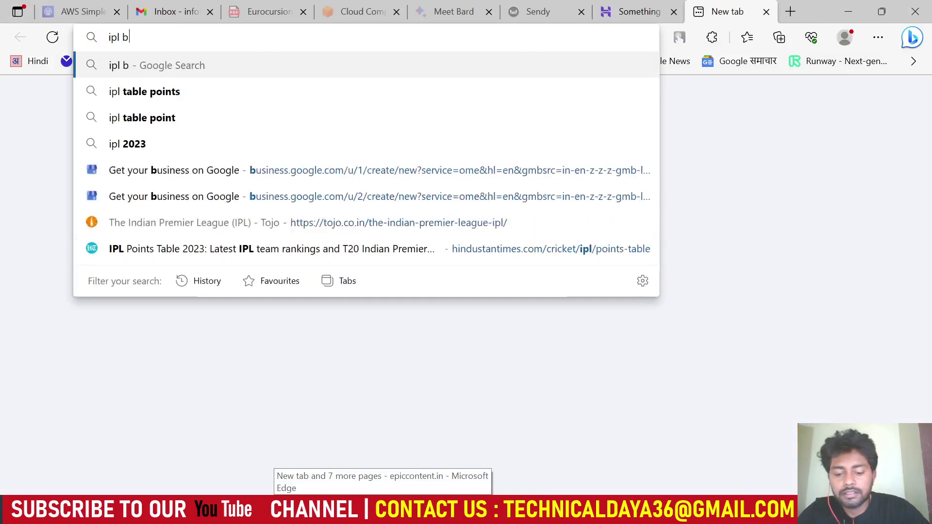
{"action": "type", "text": "drop"}
{"action": "key", "text": "Return"}
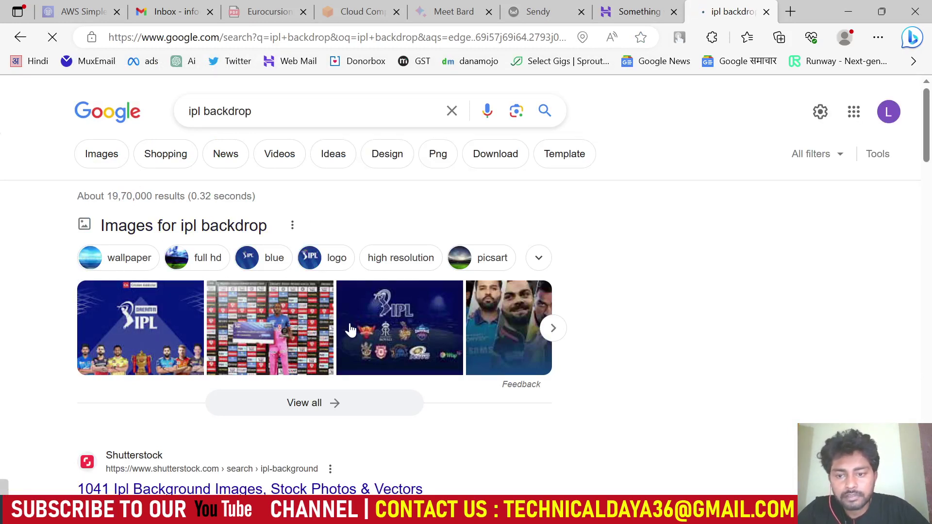
Browse the image results for IPL backdrops and open the preview of the Vivo IPL 2021 M5 - KKR v MI photo.
{"action": "left_click", "coordinate": [309, 314]}
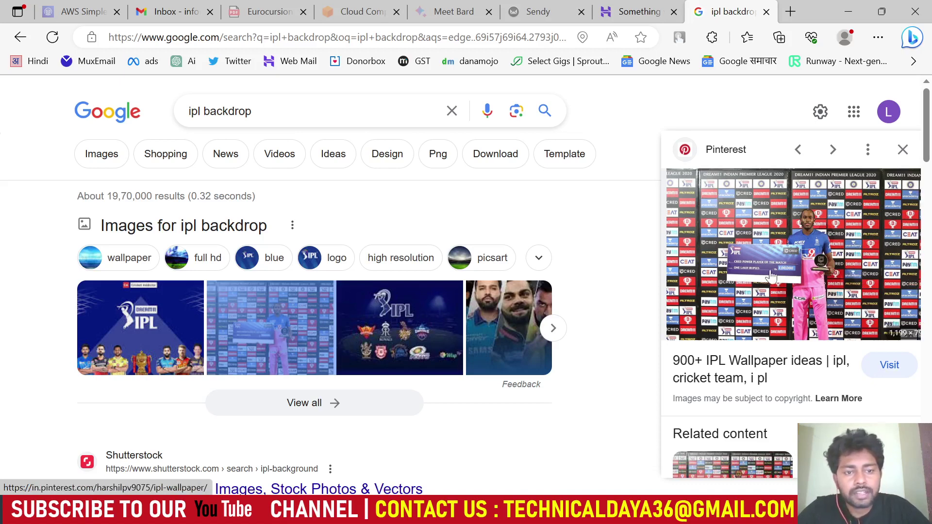
{"action": "left_click", "coordinate": [77, 164]}
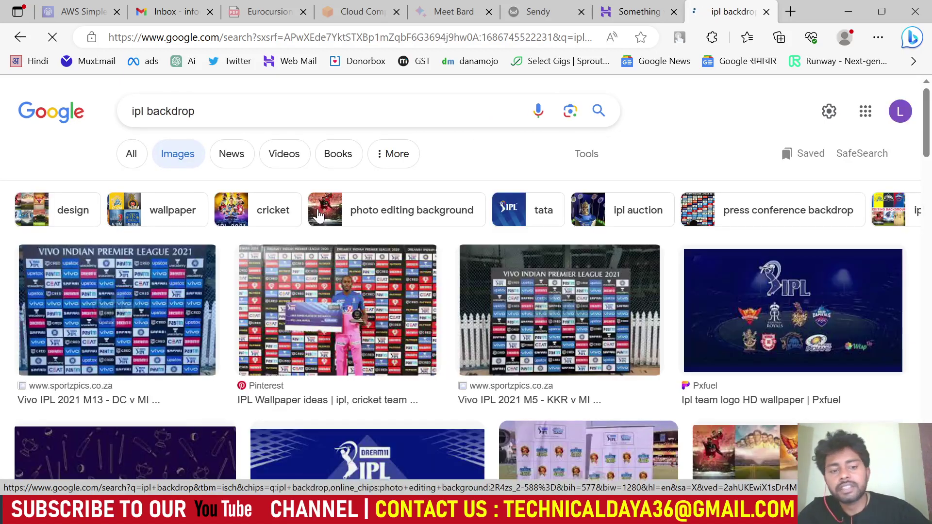
{"action": "scroll", "coordinate": [563, 210], "scroll_direction": "down", "scroll_amount": 3}
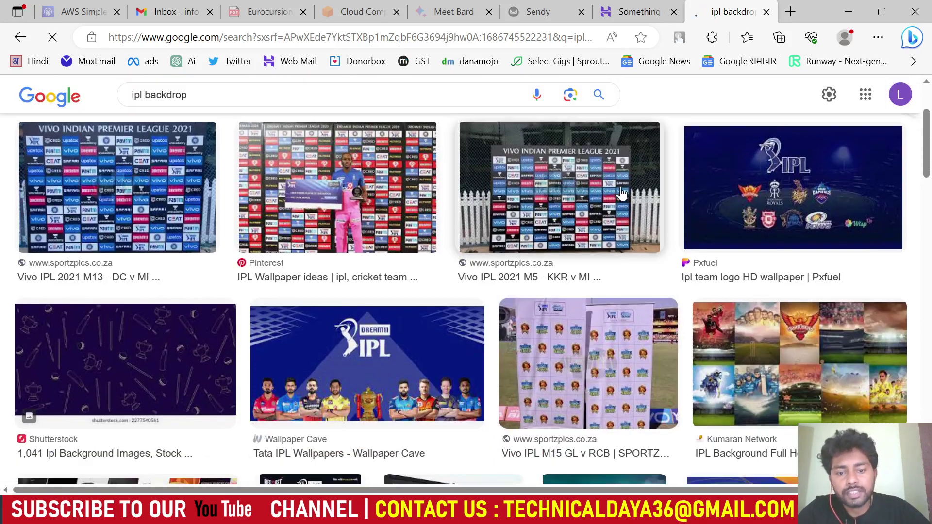
{"action": "left_click", "coordinate": [570, 213]}
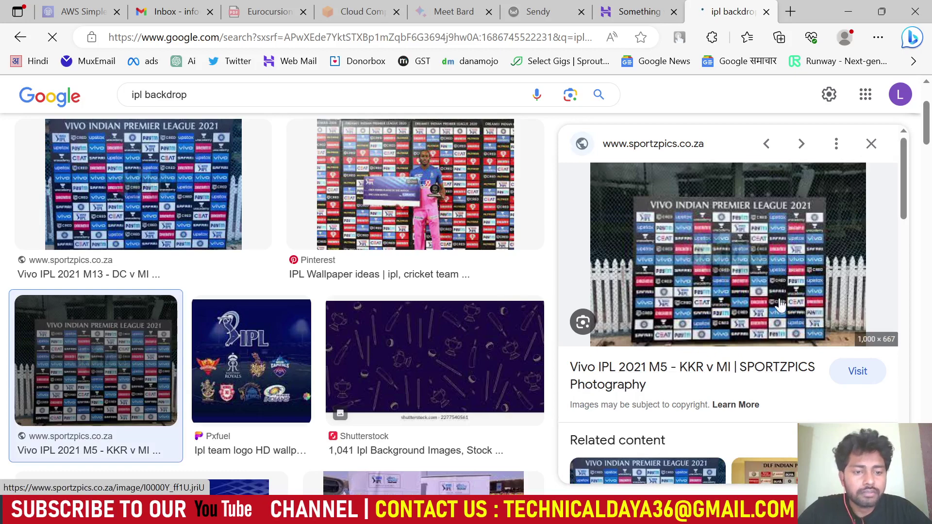
{"action": "scroll", "coordinate": [736, 317], "scroll_direction": "down", "scroll_amount": 2}
{"action": "scroll", "coordinate": [743, 300], "scroll_direction": "up", "scroll_amount": 2}
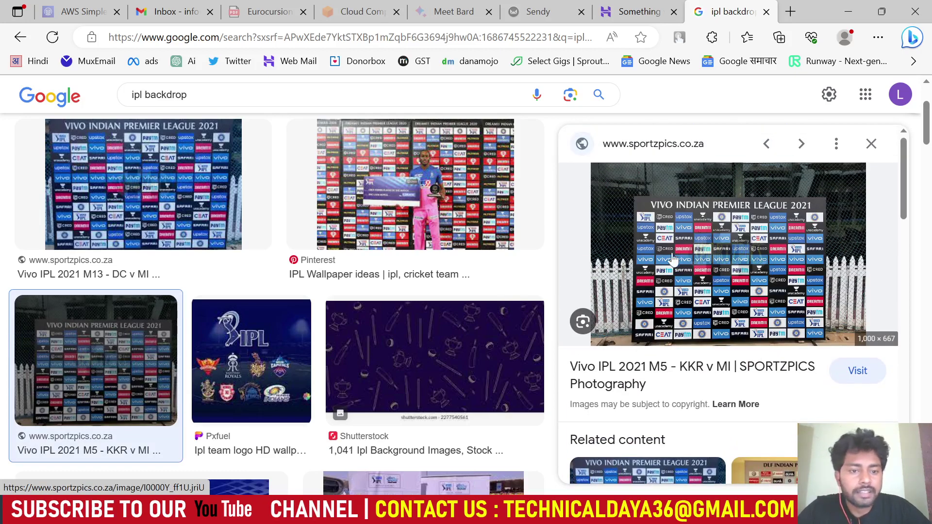
Copy the previewed Vivo IPL 2021 backdrop photo and paste it into the Backdrop document in CorelDRAW.
{"action": "right_click", "coordinate": [708, 242]}
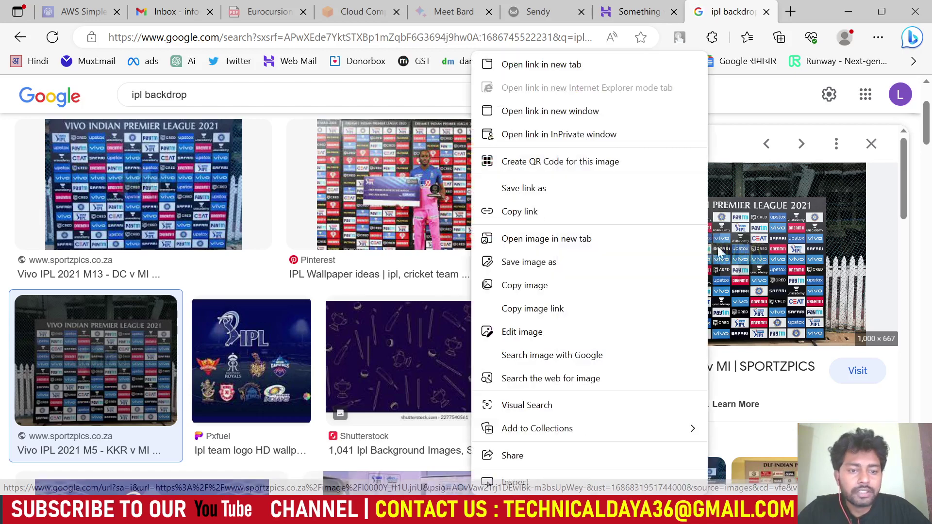
{"action": "left_click", "coordinate": [583, 286]}
{"action": "left_click", "coordinate": [342, 509]}
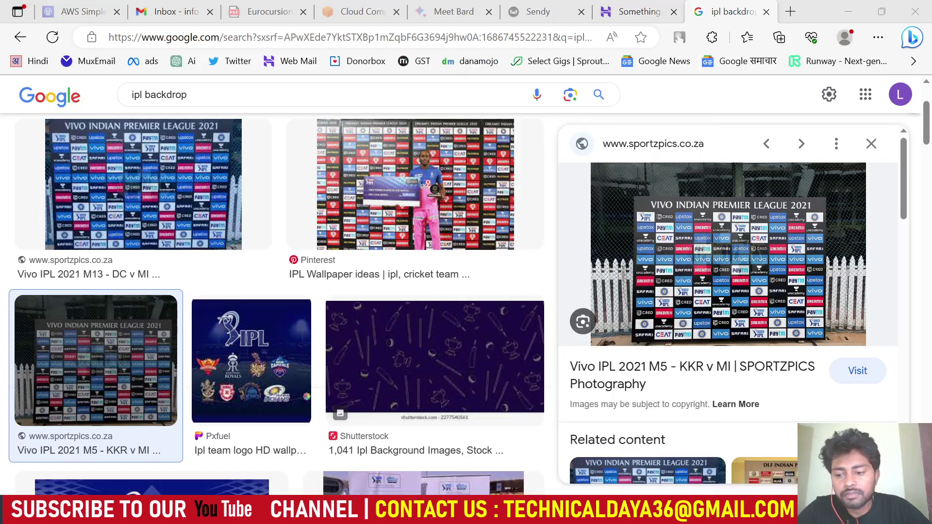
{"action": "left_click", "coordinate": [855, 427]}
{"action": "scroll", "coordinate": [472, 328], "scroll_direction": "down", "scroll_amount": 2}
{"action": "key", "text": "ctrl+v"}
Enlarge the pasted photo to about 412 x 275 in and place it to the left of the checkerboard backdrop.
{"action": "left_click_drag", "start_coordinate": [388, 278], "coordinate": [534, 386]}
{"action": "left_click_drag", "start_coordinate": [449, 355], "coordinate": [411, 316]}
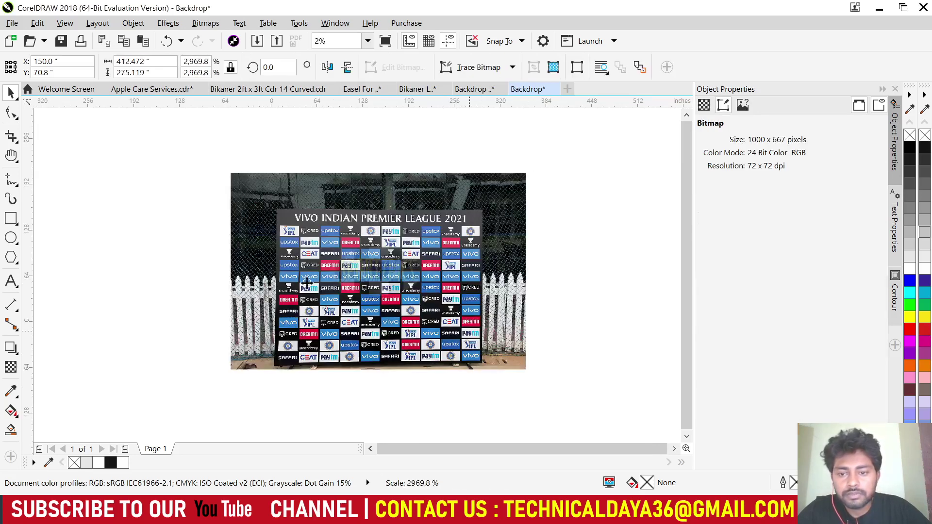
{"action": "left_click_drag", "start_coordinate": [220, 257], "coordinate": [221, 278]}
{"action": "scroll", "coordinate": [207, 280], "scroll_direction": "down", "scroll_amount": 2}
{"action": "scroll", "coordinate": [206, 280], "scroll_direction": "up", "scroll_amount": 2}
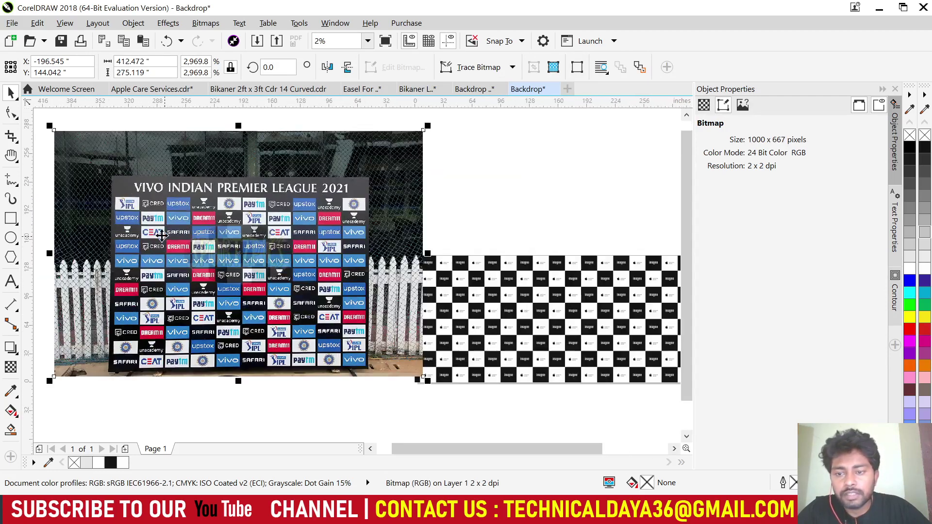
{"action": "scroll", "coordinate": [545, 308], "scroll_direction": "right", "scroll_amount": 3}
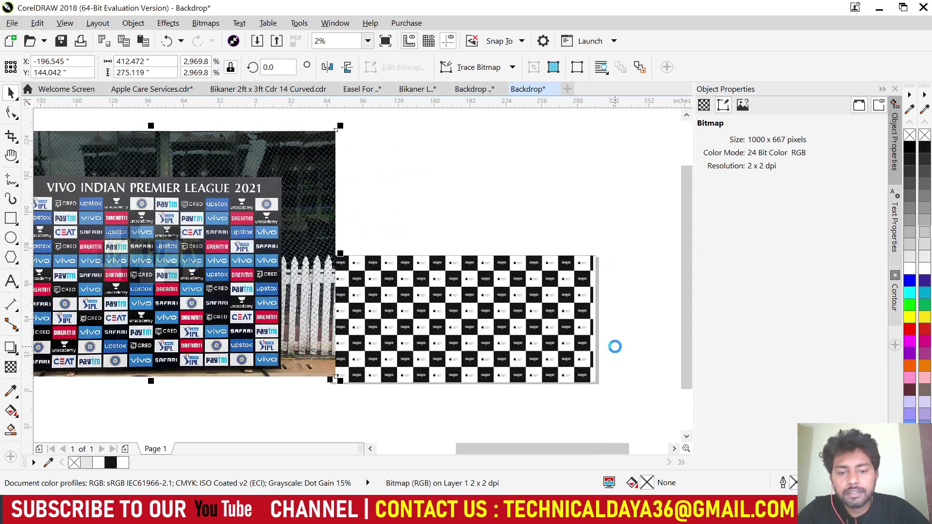
Delete the pasted Vivo IPL 2021 photo from beside the checkerboard backdrop.
{"action": "scroll", "coordinate": [607, 349], "scroll_direction": "up", "scroll_amount": 1}
{"action": "scroll", "coordinate": [565, 323], "scroll_direction": "down", "scroll_amount": 1}
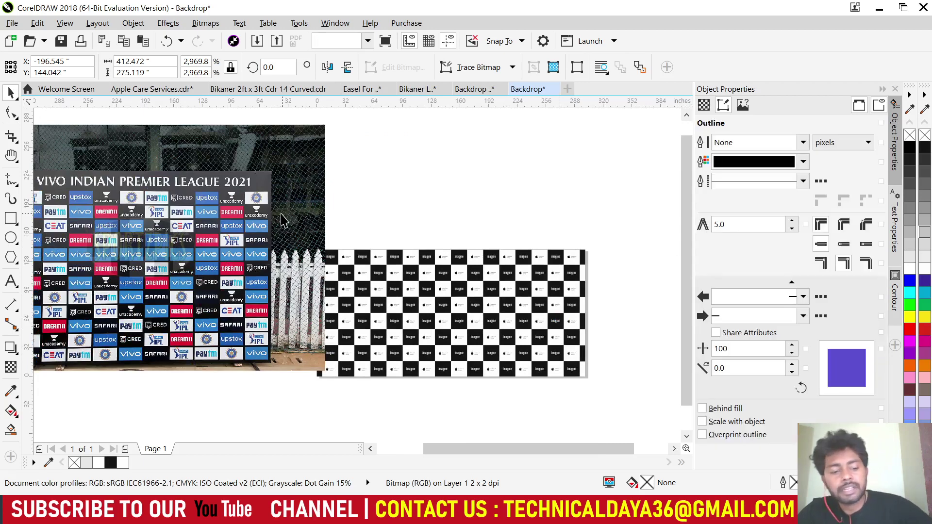
{"action": "key", "text": "Delete"}
{"action": "scroll", "coordinate": [593, 339], "scroll_direction": "up", "scroll_amount": 1}
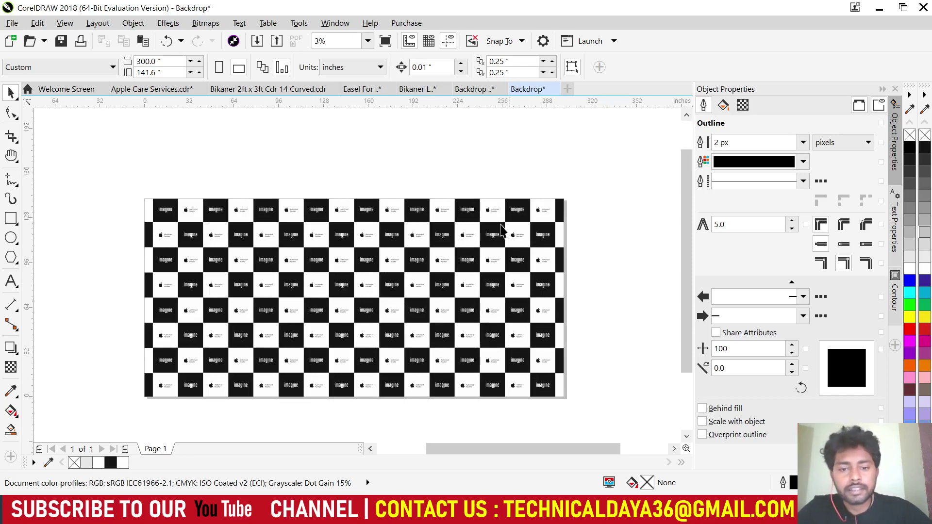
{"action": "scroll", "coordinate": [487, 258], "scroll_direction": "up", "scroll_amount": 2}
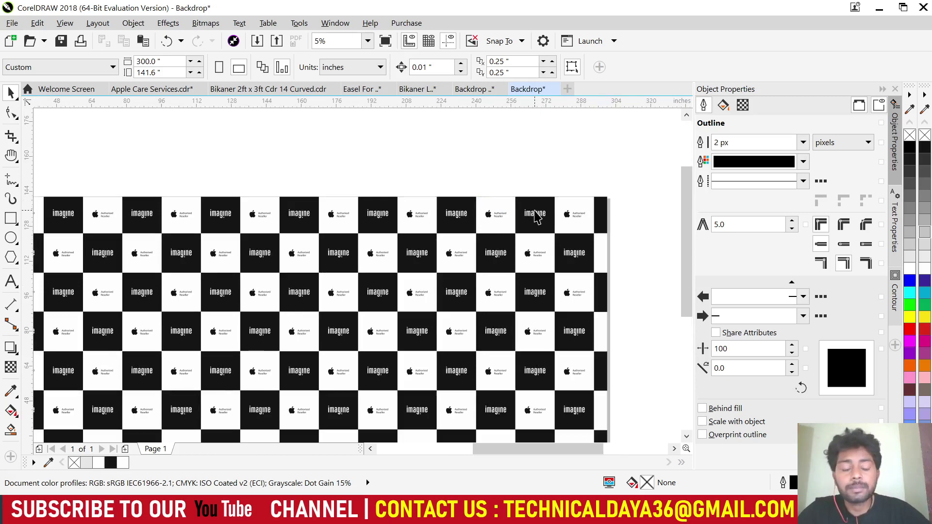
{"action": "scroll", "coordinate": [485, 211], "scroll_direction": "down", "scroll_amount": 2}
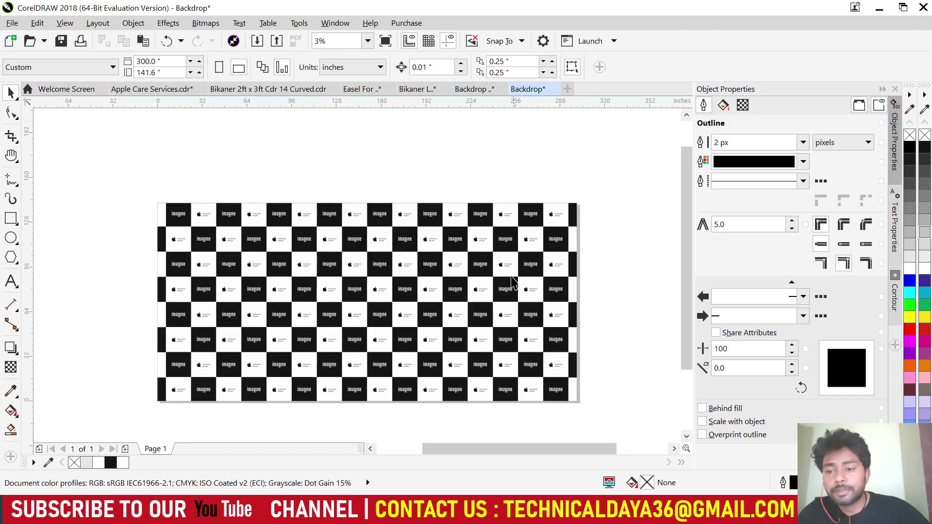
Select the clipped checkerboard backdrop as a whole and check its size against the page dimensions.
{"action": "left_click_drag", "start_coordinate": [129, 189], "coordinate": [607, 428]}
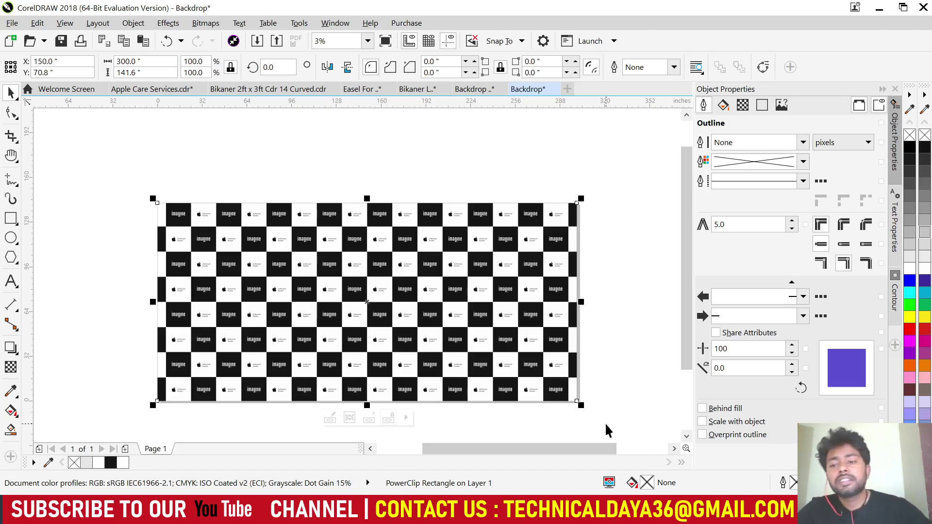
{"action": "scroll", "coordinate": [322, 308], "scroll_direction": "up", "scroll_amount": 1}
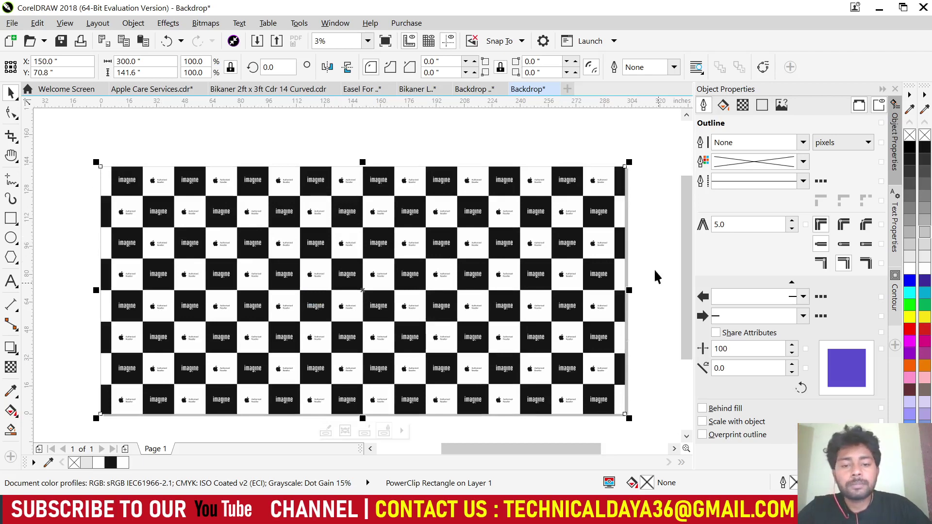
{"action": "scroll", "coordinate": [334, 195], "scroll_direction": "down", "scroll_amount": 1}
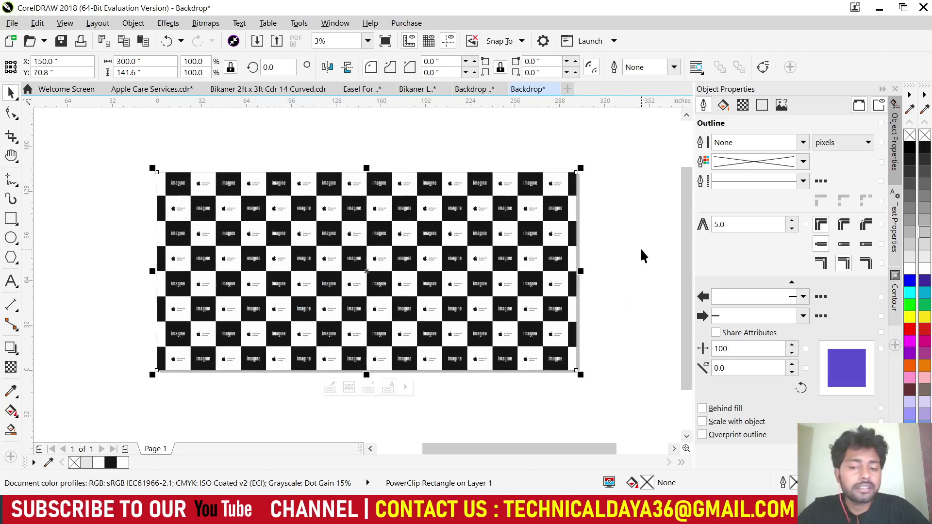
{"action": "left_click_drag", "start_coordinate": [119, 157], "coordinate": [611, 398]}
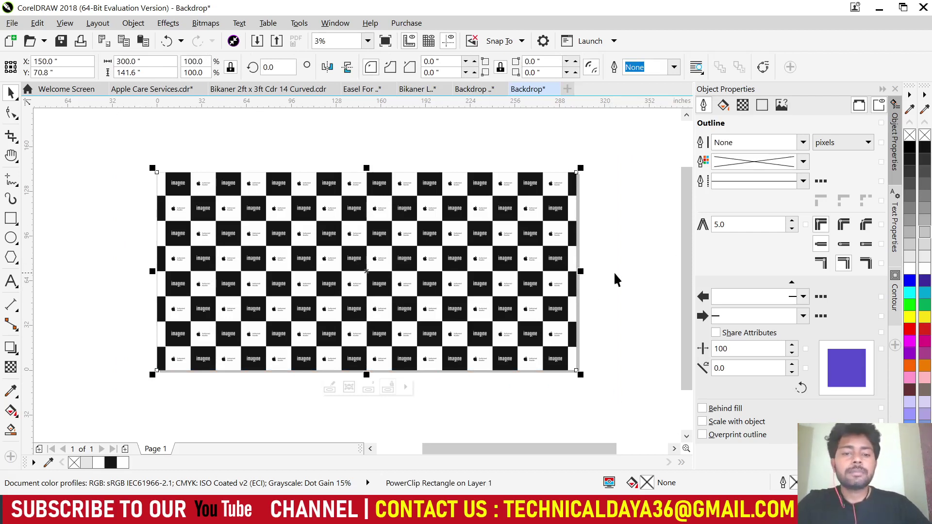
{"action": "left_click", "coordinate": [117, 204]}
{"action": "key", "text": "Tab"}
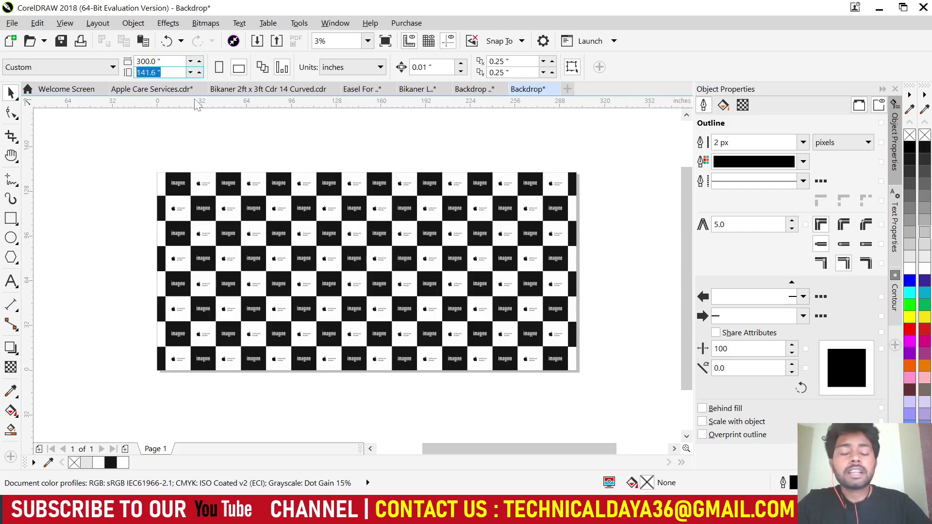
Switch to Microsoft Edge to review the IPL backdrop photo, and return to CorelDRAW to examine the backdrop's lower tile rows.
{"action": "key", "text": "alt+Tab"}
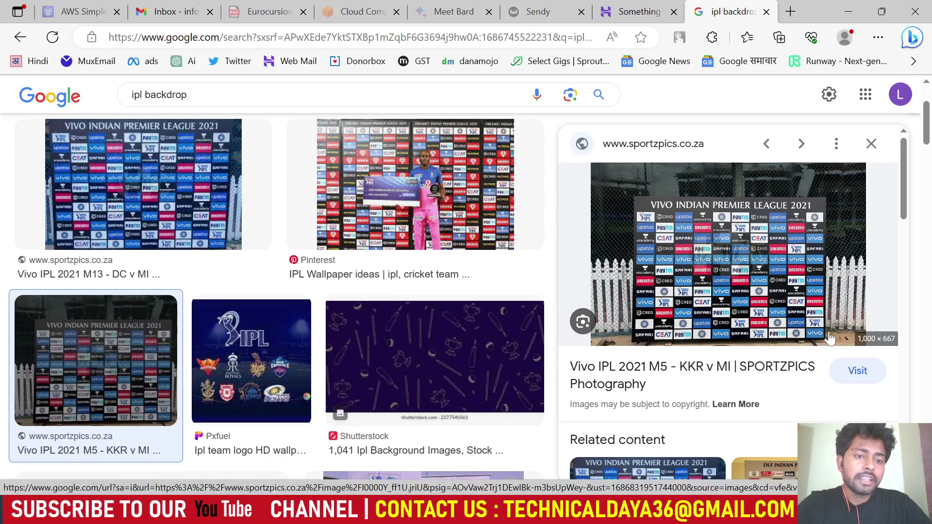
{"action": "key", "text": "alt+Tab"}
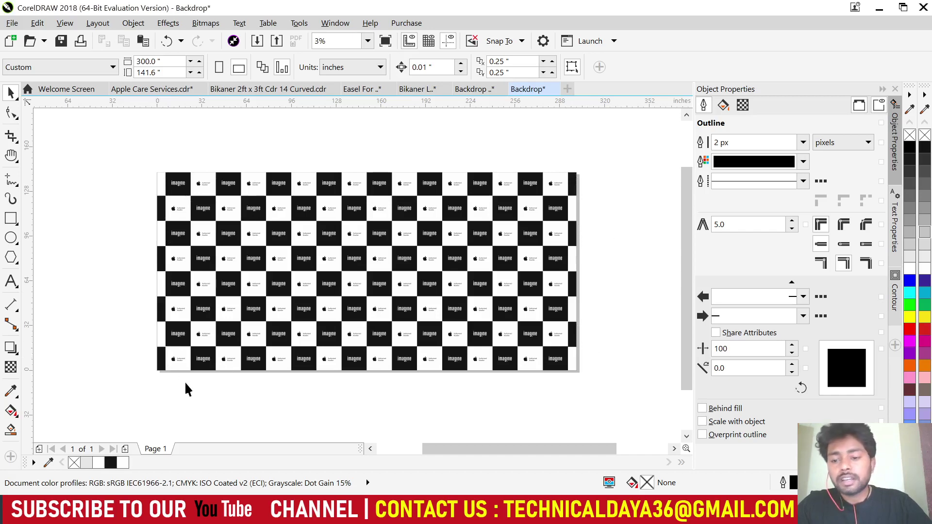
{"action": "scroll", "coordinate": [182, 377], "scroll_direction": "up", "scroll_amount": 2}
{"action": "scroll", "coordinate": [248, 360], "scroll_direction": "up", "scroll_amount": 2}
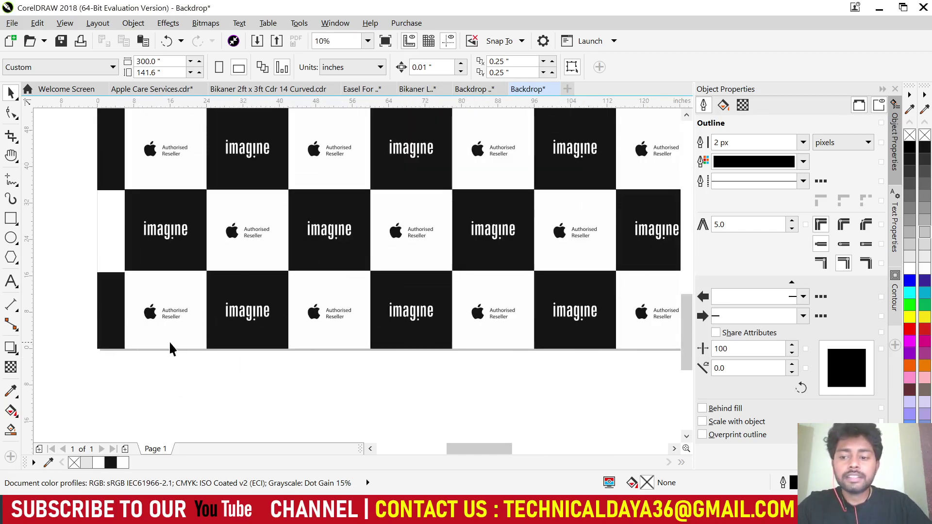
Shift the clipped checkerboard backdrop slightly sideways and undo the move.
{"action": "left_click", "coordinate": [355, 357]}
{"action": "scroll", "coordinate": [354, 359], "scroll_direction": "down", "scroll_amount": 1}
{"action": "scroll", "coordinate": [217, 358], "scroll_direction": "down", "scroll_amount": 3}
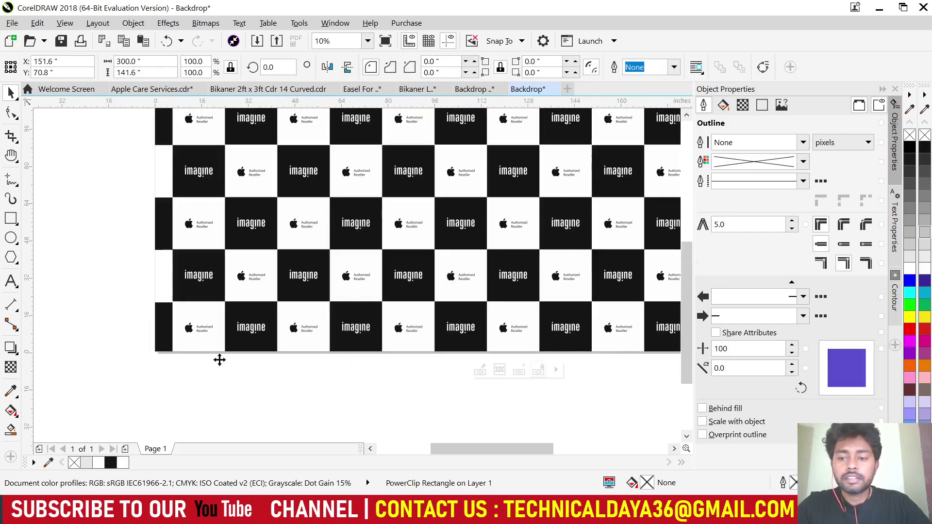
{"action": "key", "text": "ctrl+z"}
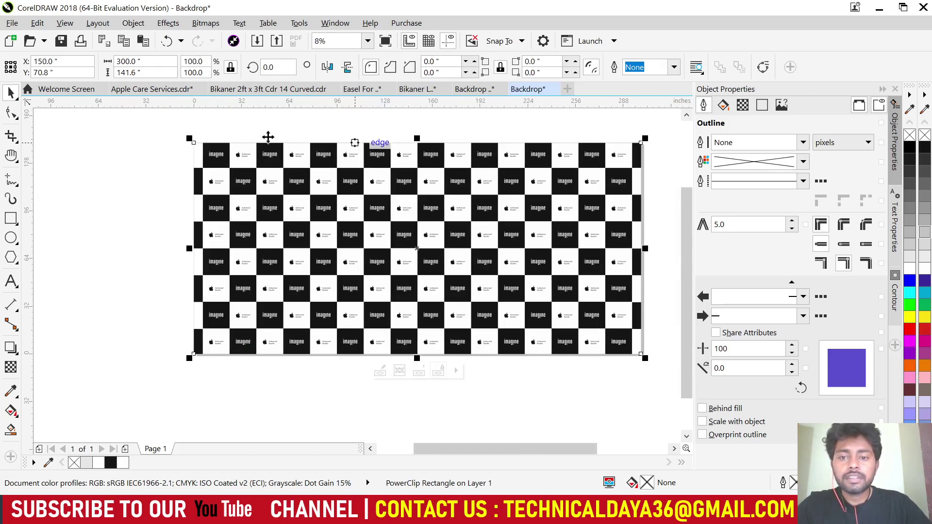
{"action": "scroll", "coordinate": [252, 146], "scroll_direction": "up", "scroll_amount": 1}
{"action": "scroll", "coordinate": [390, 200], "scroll_direction": "down", "scroll_amount": 1}
{"action": "scroll", "coordinate": [388, 199], "scroll_direction": "down", "scroll_amount": 2}
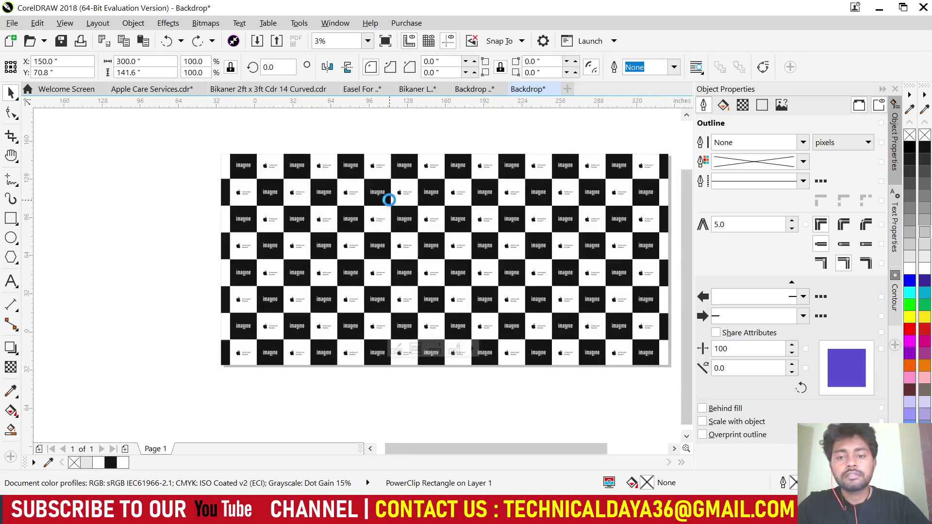